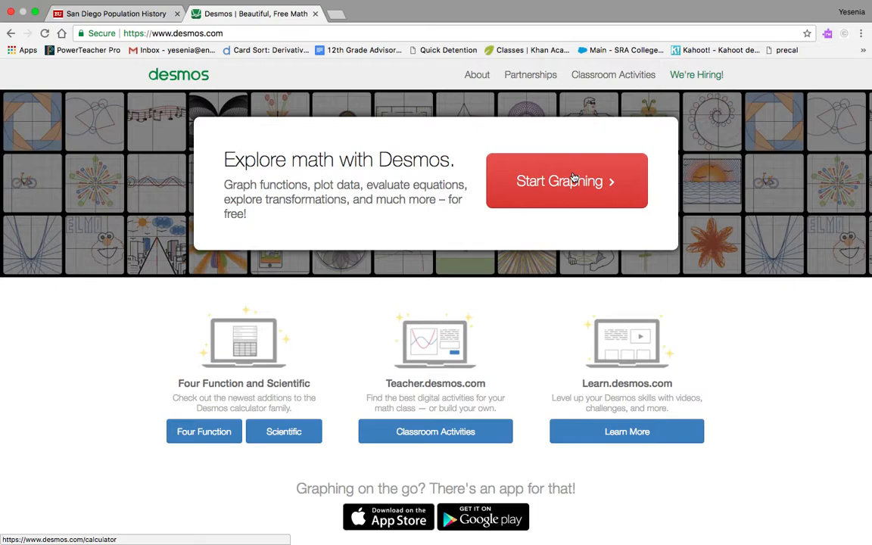
Check the San Diego population page, then start a blank Desmos graphing calculator and insert a table
click(129, 15)
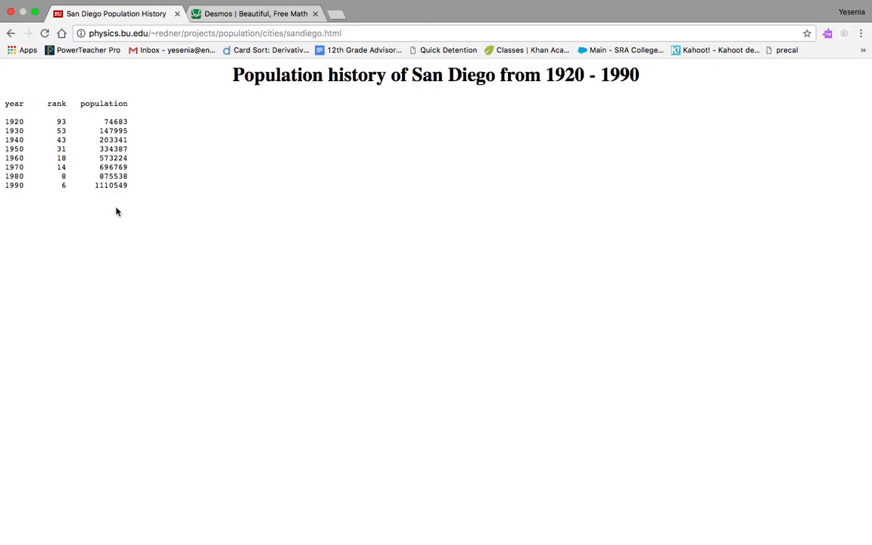
click(248, 12)
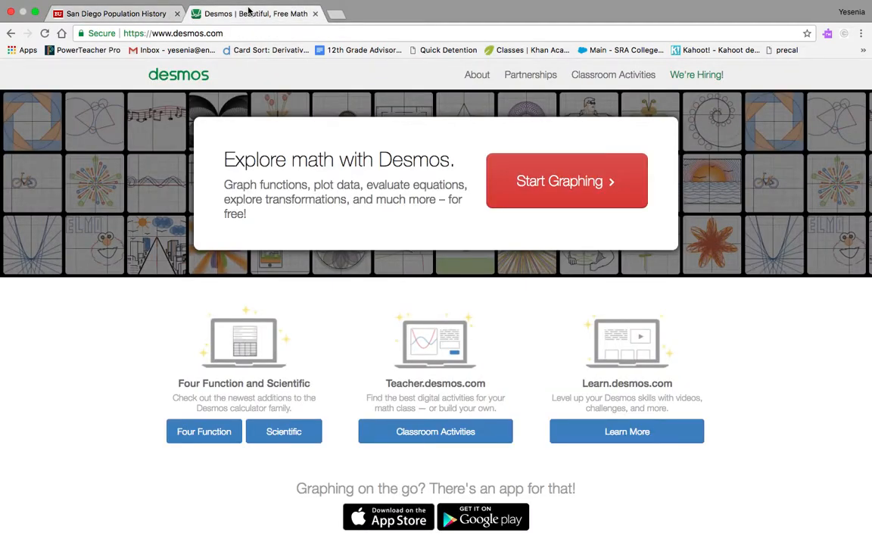
click(606, 197)
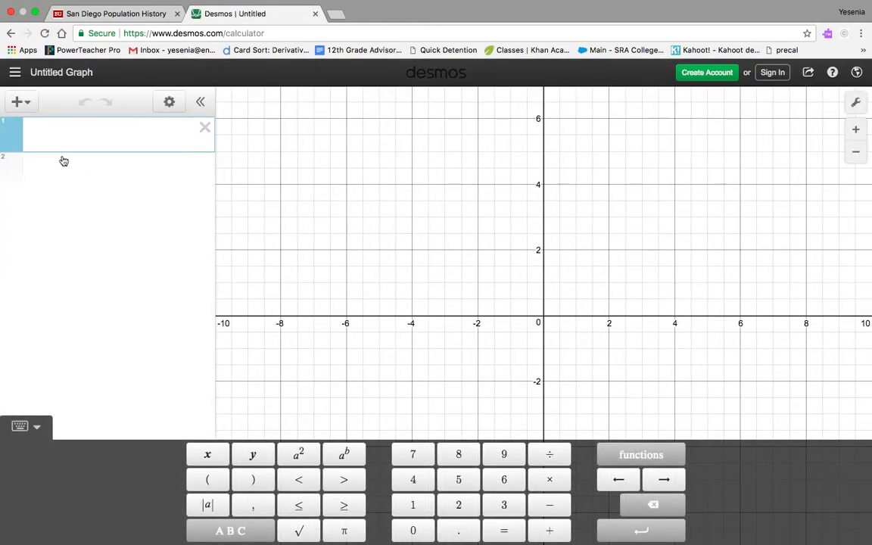
click(28, 110)
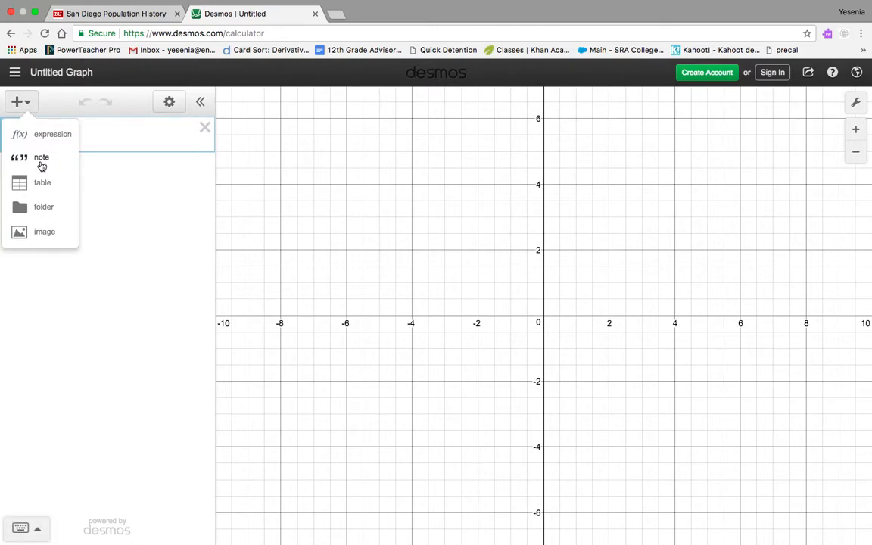
click(41, 184)
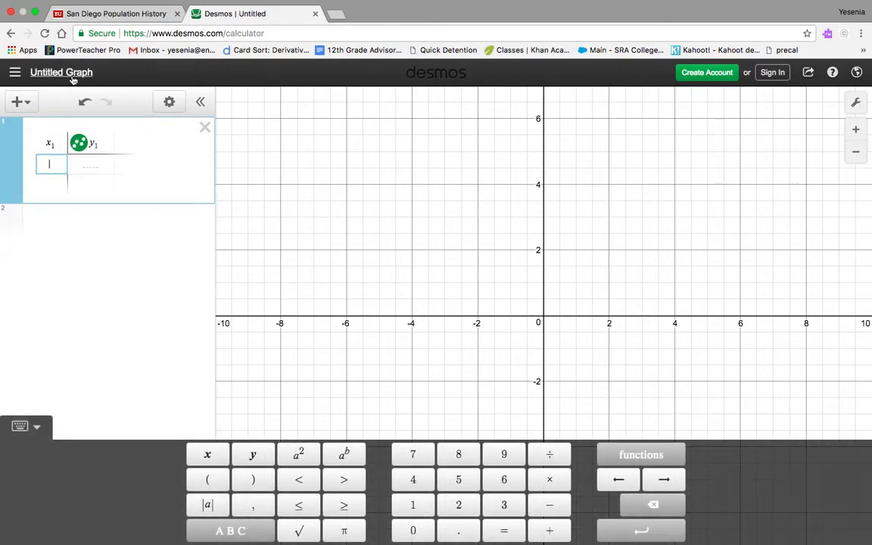
Enter San Diego's year and population data in the first two table rows: 1920 with 74683 and 1930 with 147995
click(109, 14)
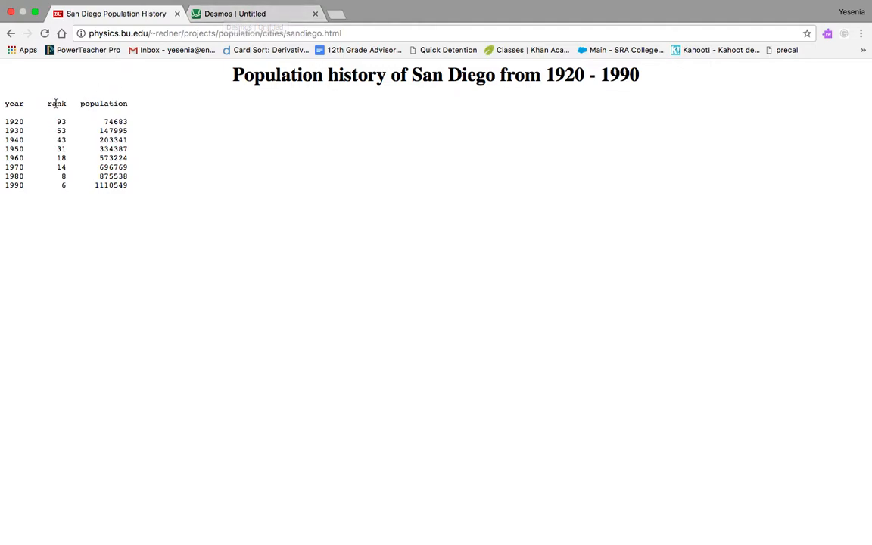
click(249, 13)
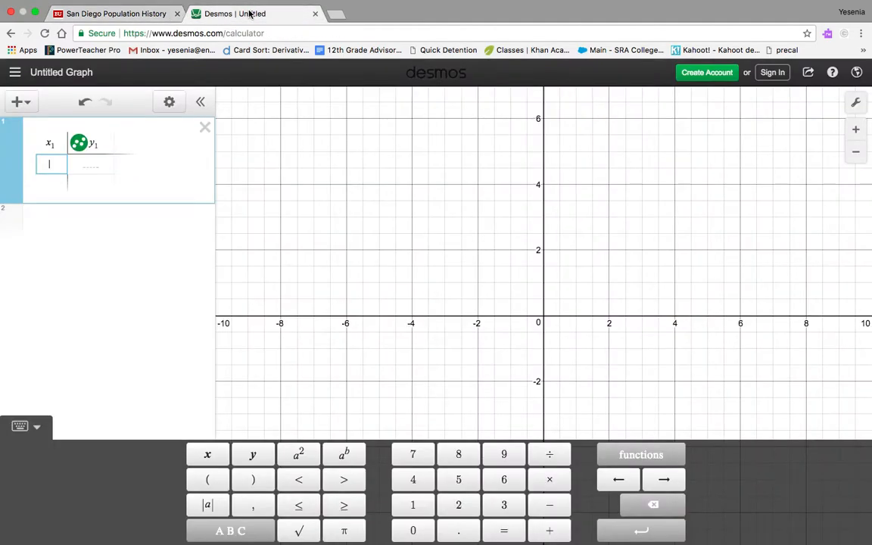
text(1920)
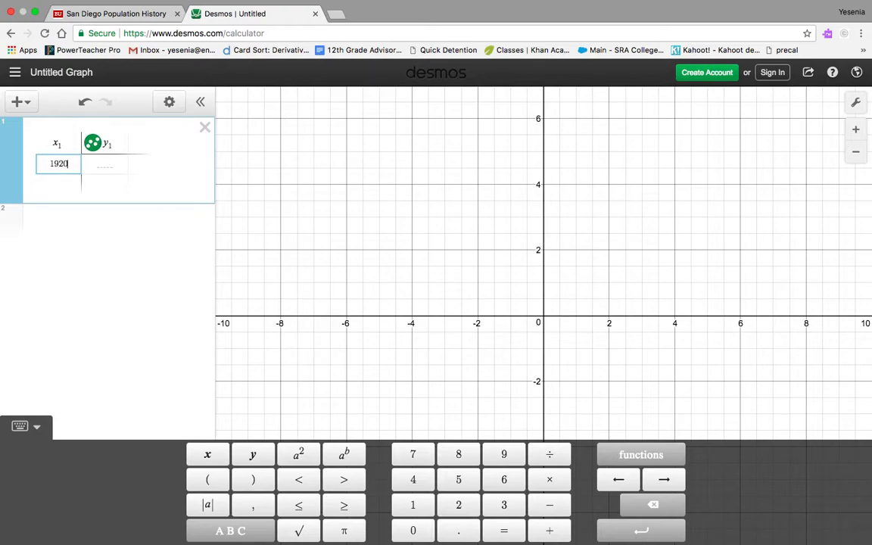
click(98, 162)
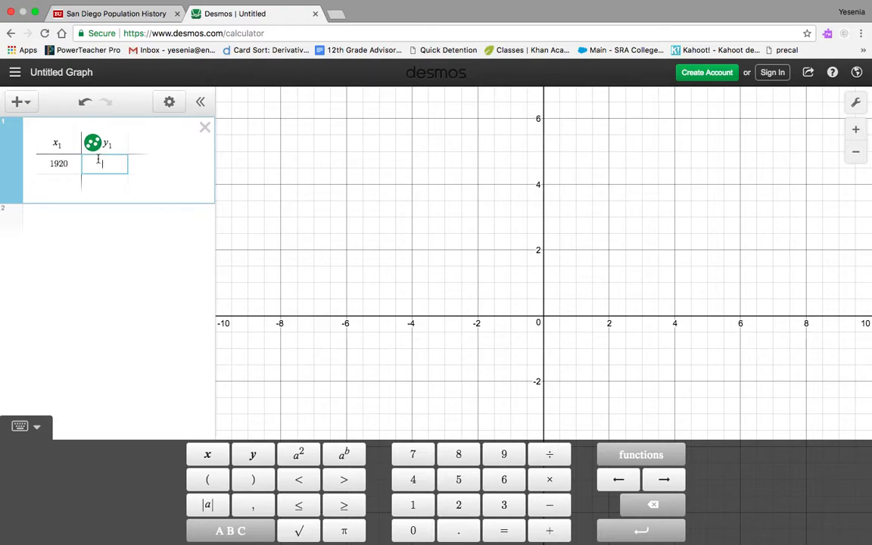
text(74683)
click(72, 178)
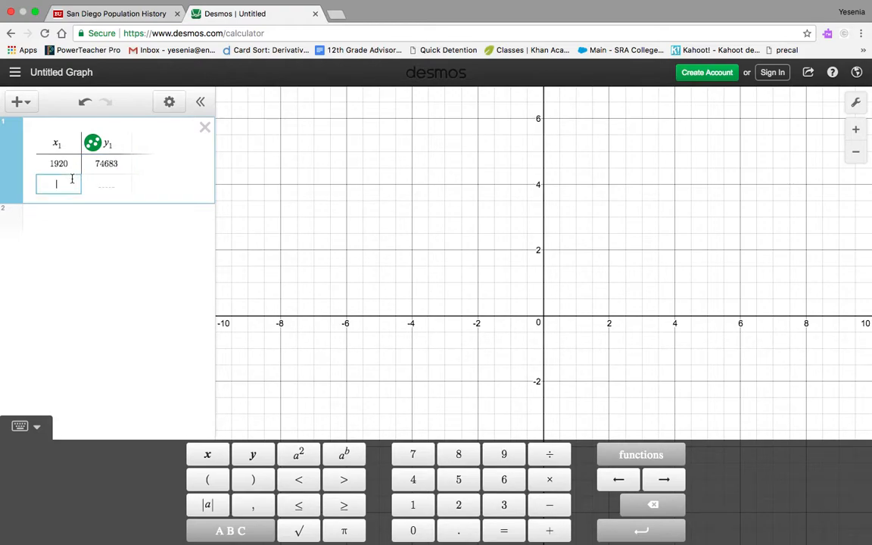
text(1930)
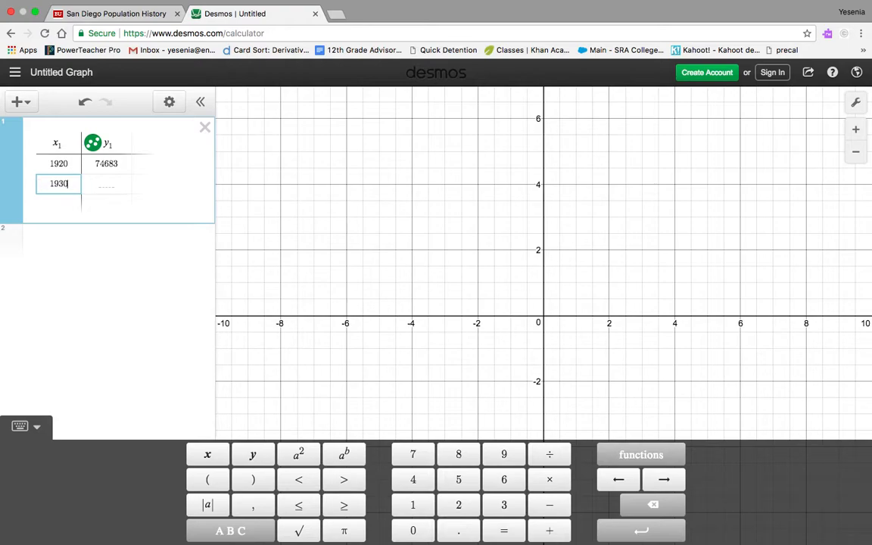
click(119, 182)
text(147)
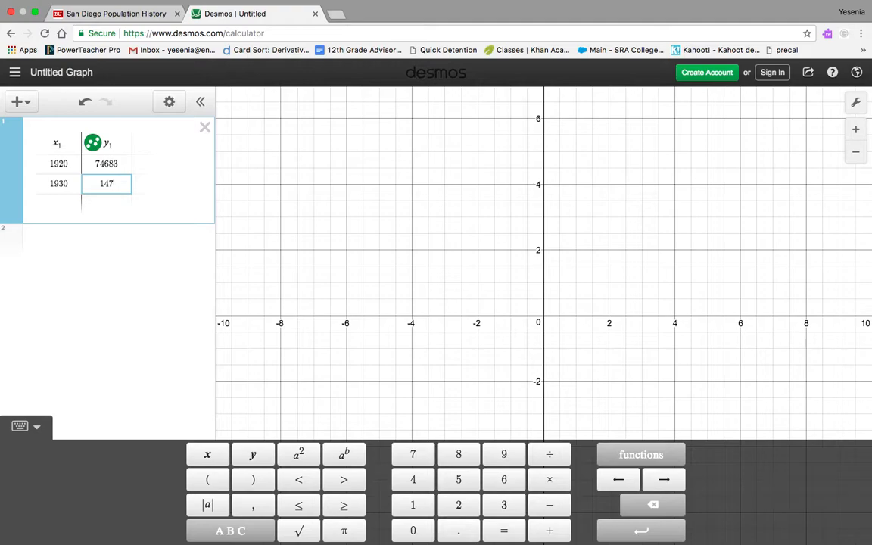
text(995)
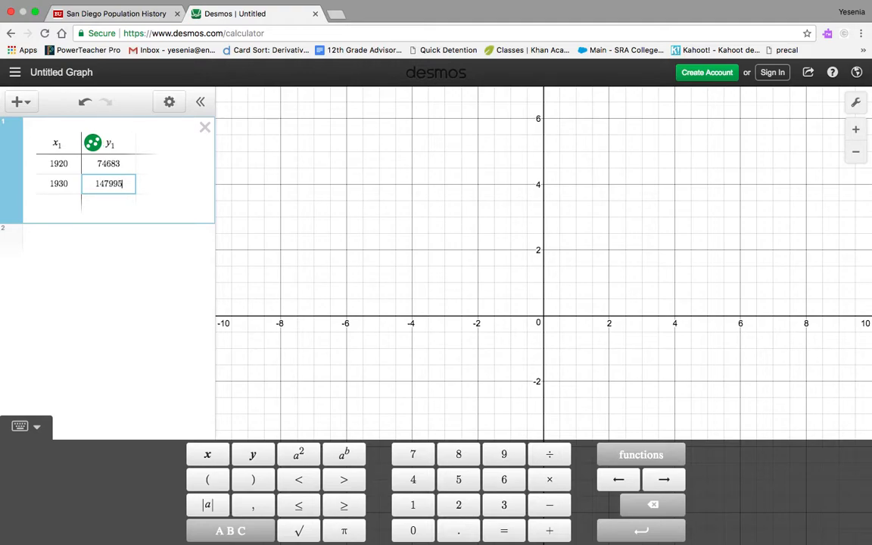
Add the next two population rows to the table: 1940 with 203341 and 1950 with 334387
click(72, 205)
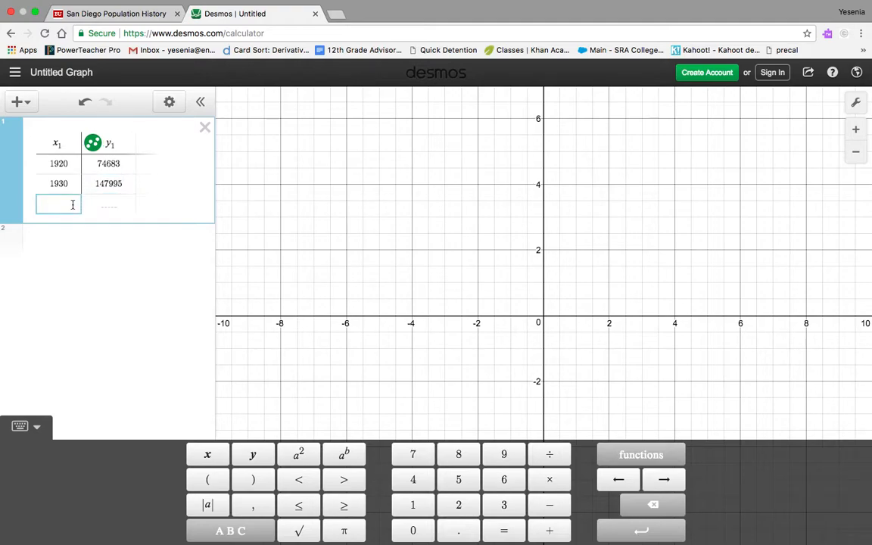
text(1940)
click(102, 204)
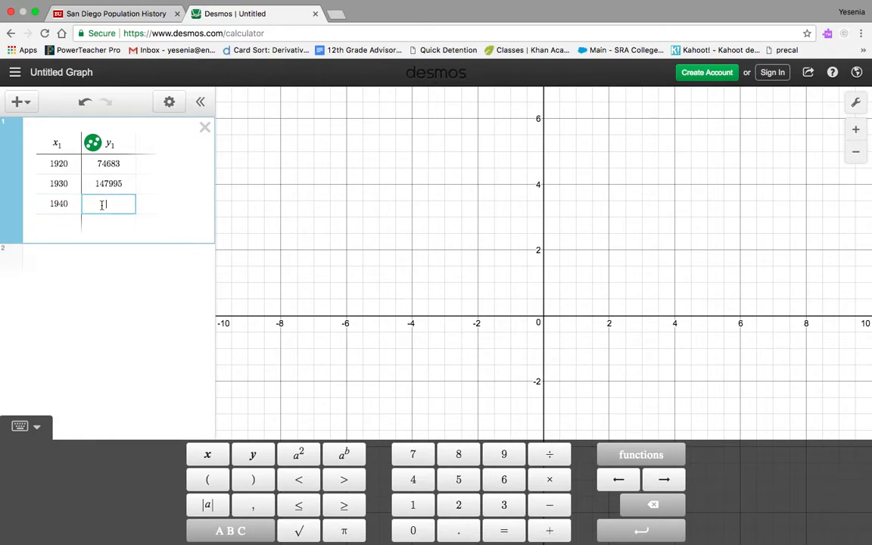
text(203341)
click(64, 225)
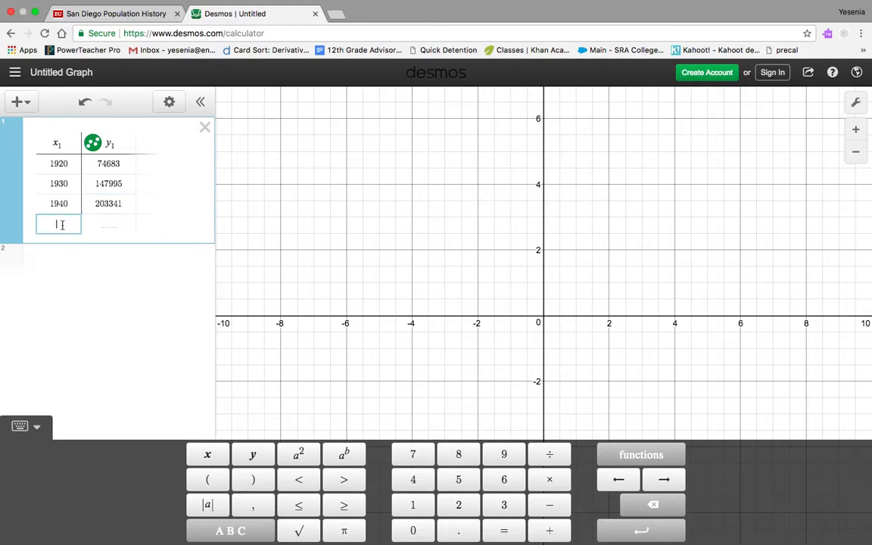
text(1950)
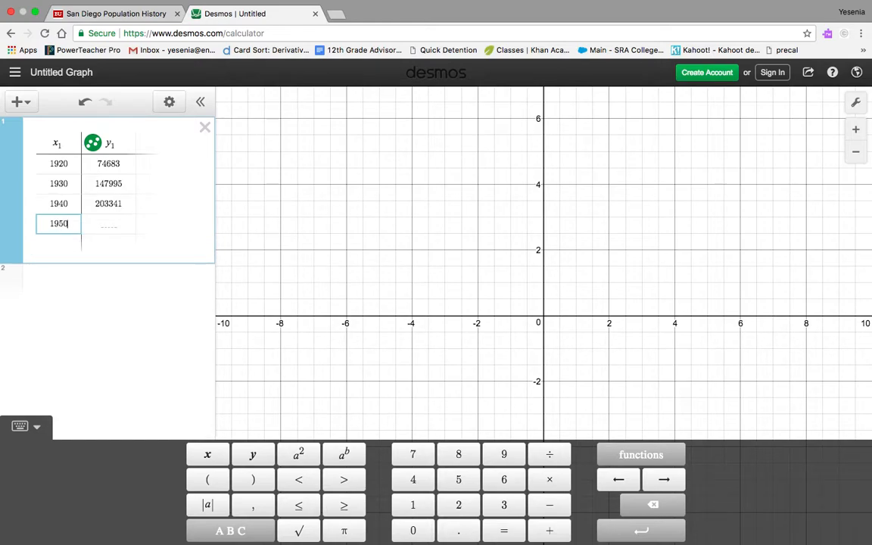
click(99, 224)
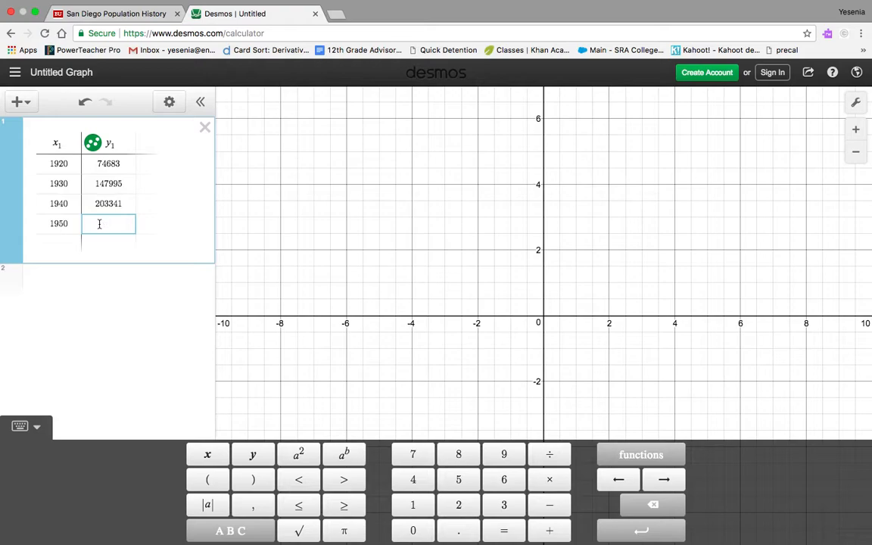
text(334387)
Add the population rows for 1960 with 573224 and 1970 with 696769 to the table
click(73, 241)
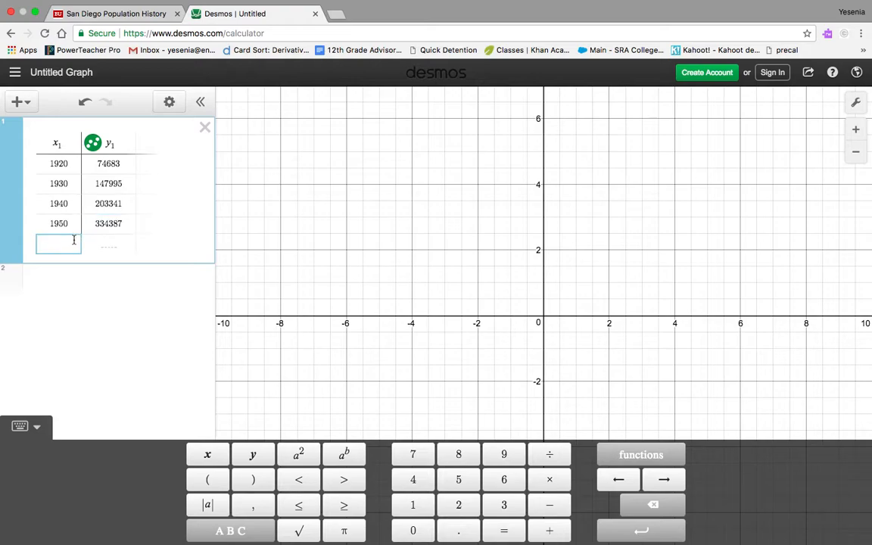
text(19)
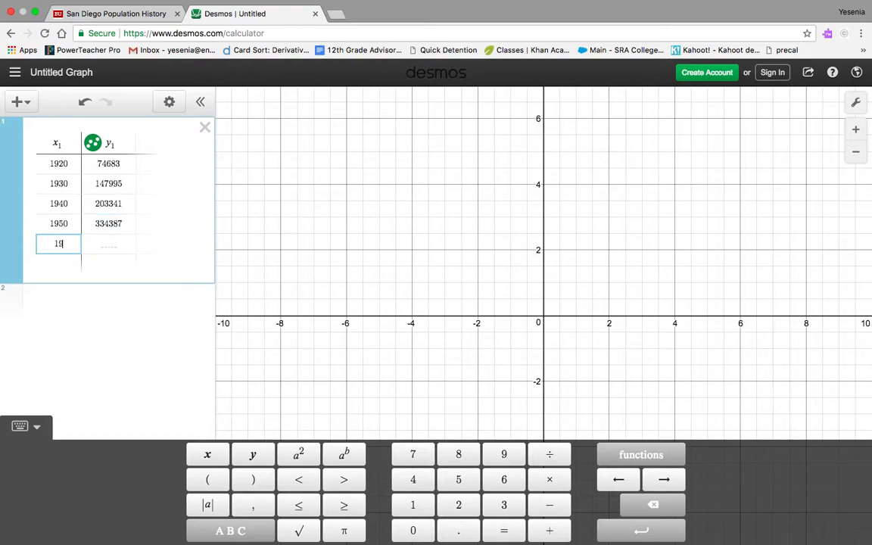
text(60)
click(101, 243)
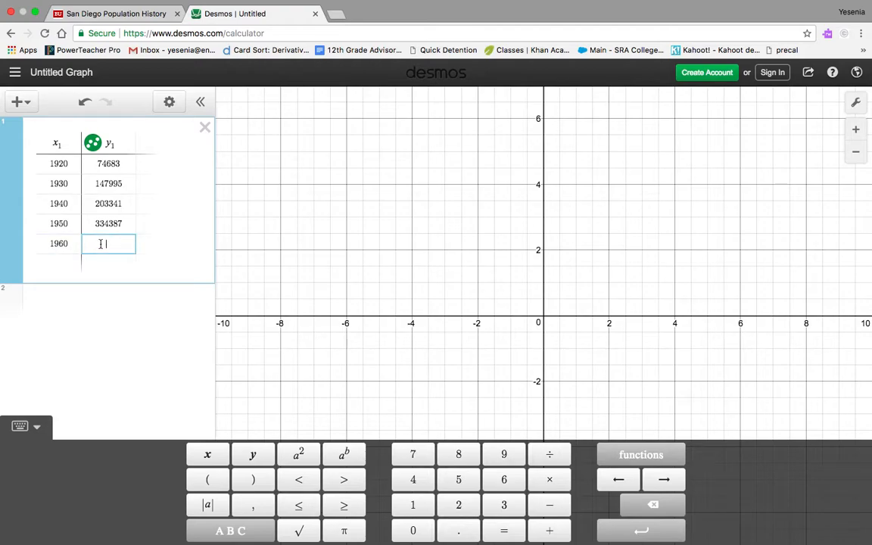
text(573224)
key(Return)
text(1970)
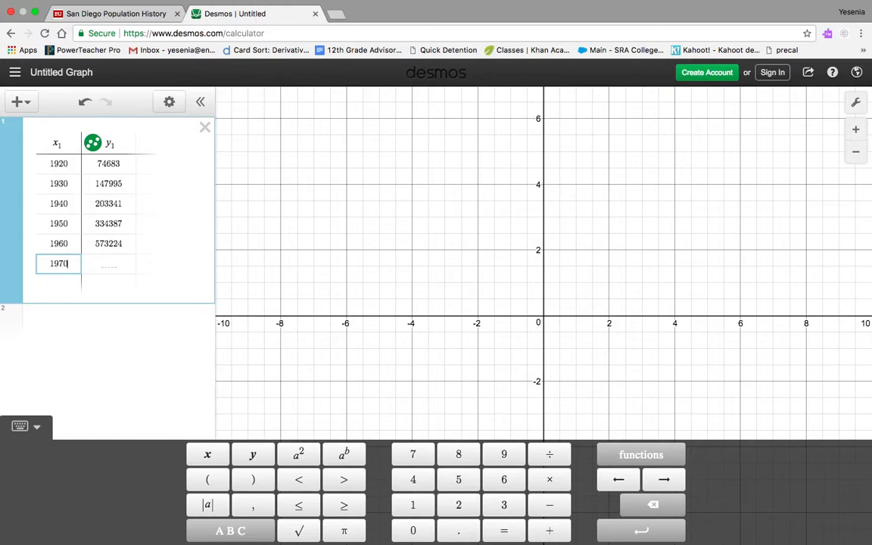
click(106, 266)
text(69)
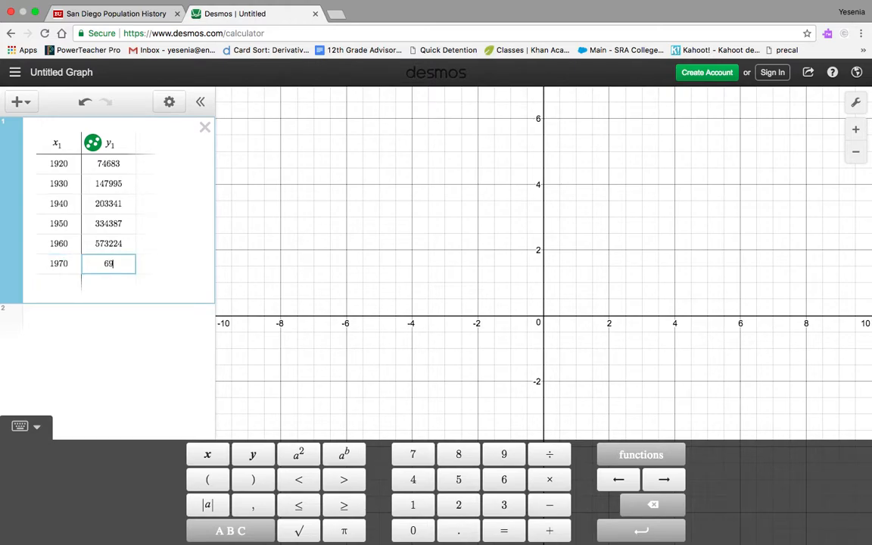
text(6769)
Complete the table with the rows 1980 with 875538 and 1990 with 1110549, and leave table editing
click(73, 285)
text(1980)
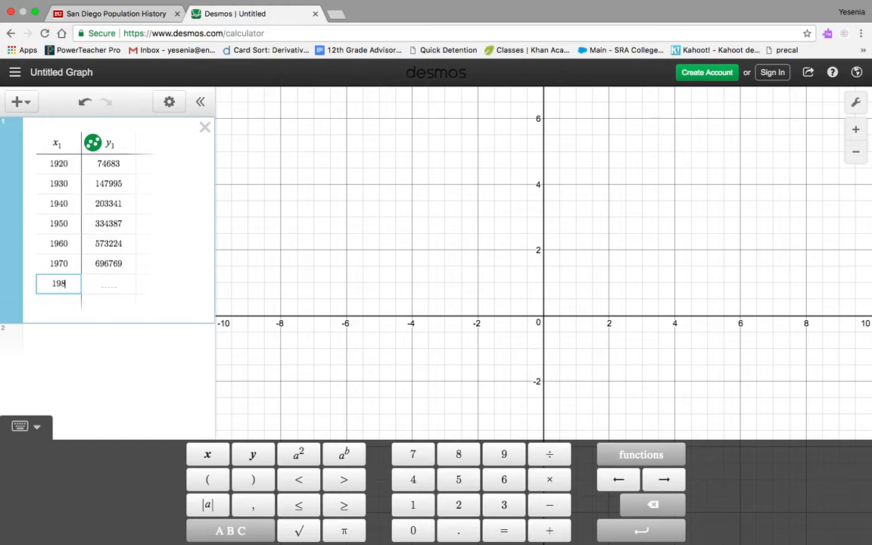
click(112, 287)
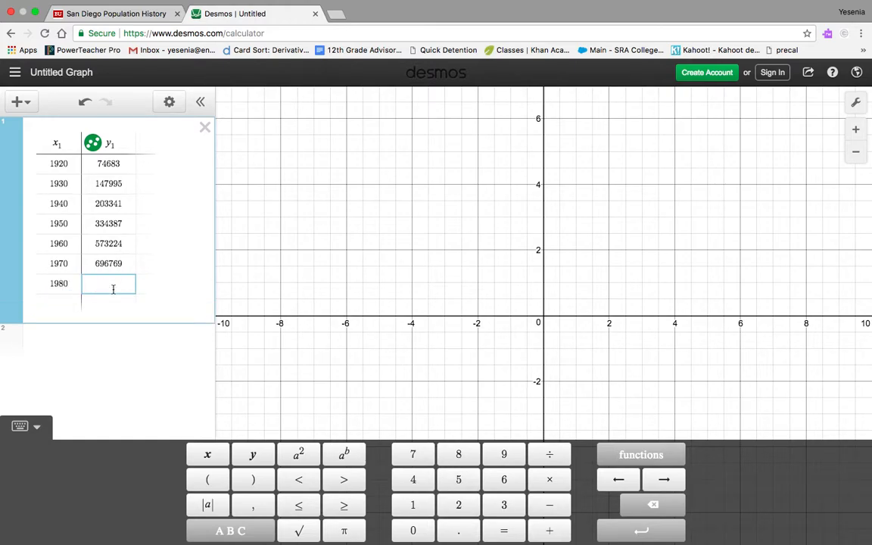
text(875538)
click(59, 302)
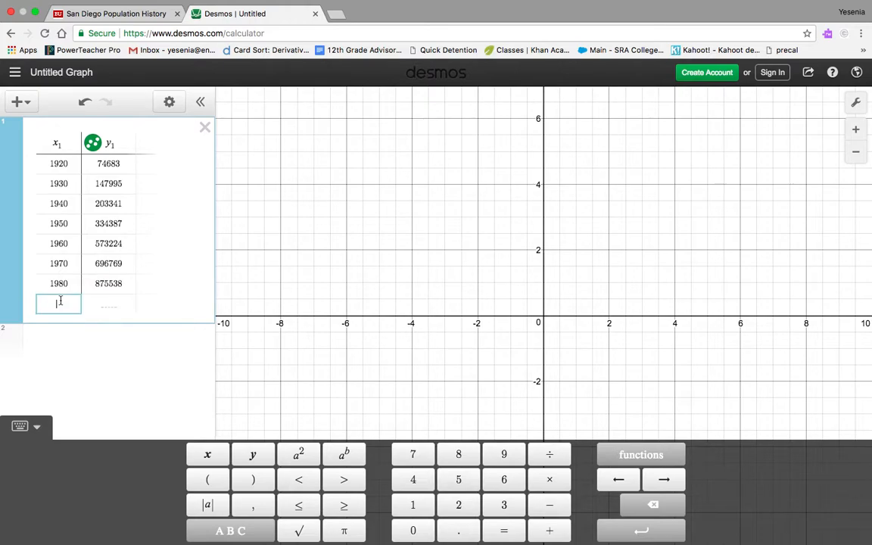
text(1990)
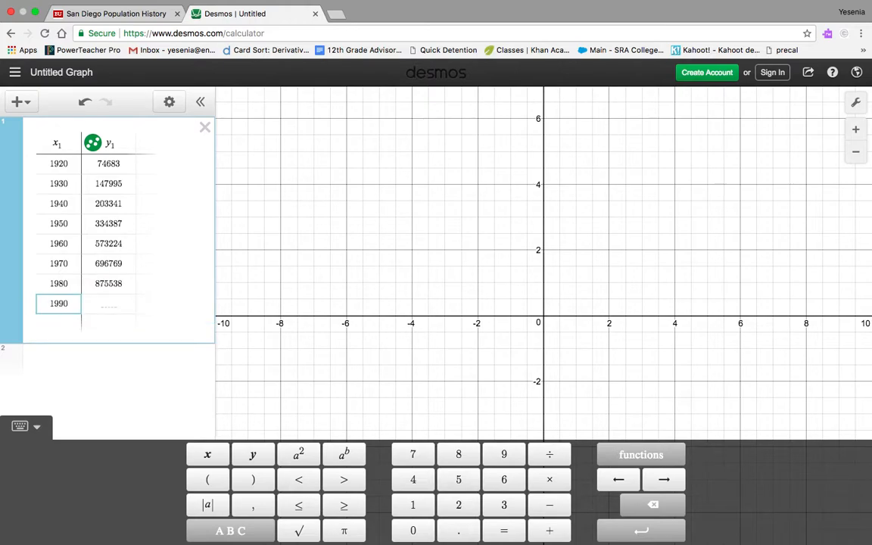
click(105, 303)
text(1)
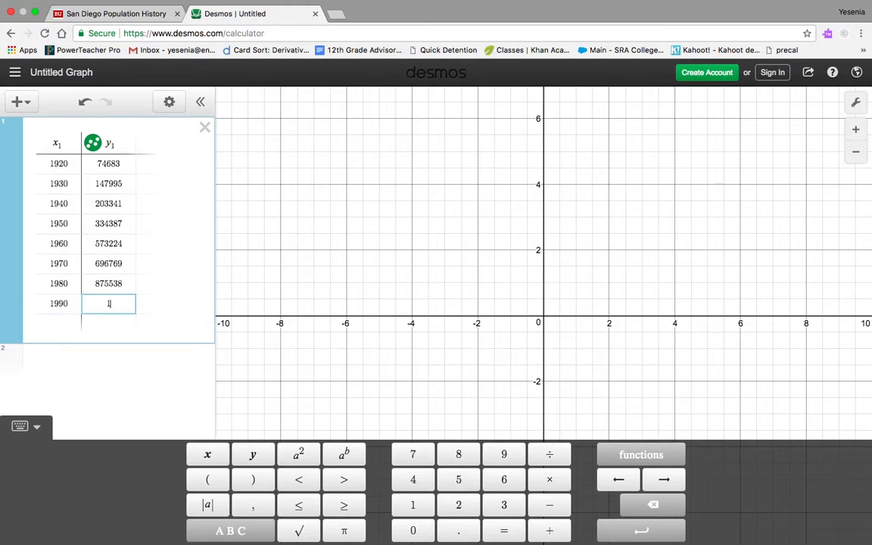
text(110549)
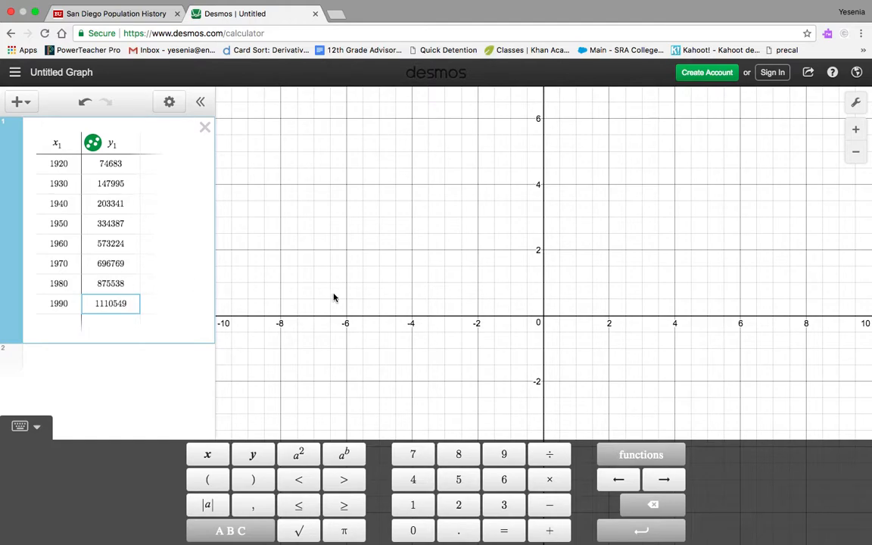
click(353, 290)
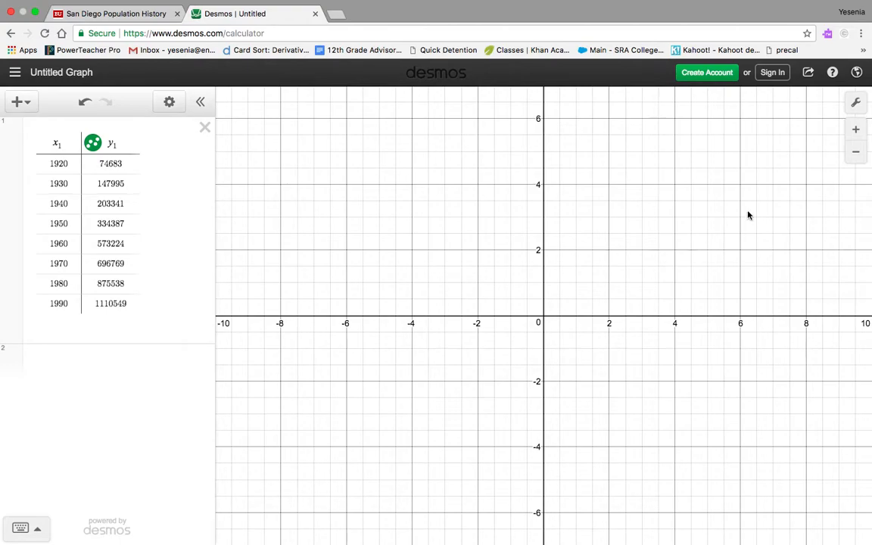
Set the graph's x-axis range from 1920 to 1990
click(856, 153)
click(856, 153)
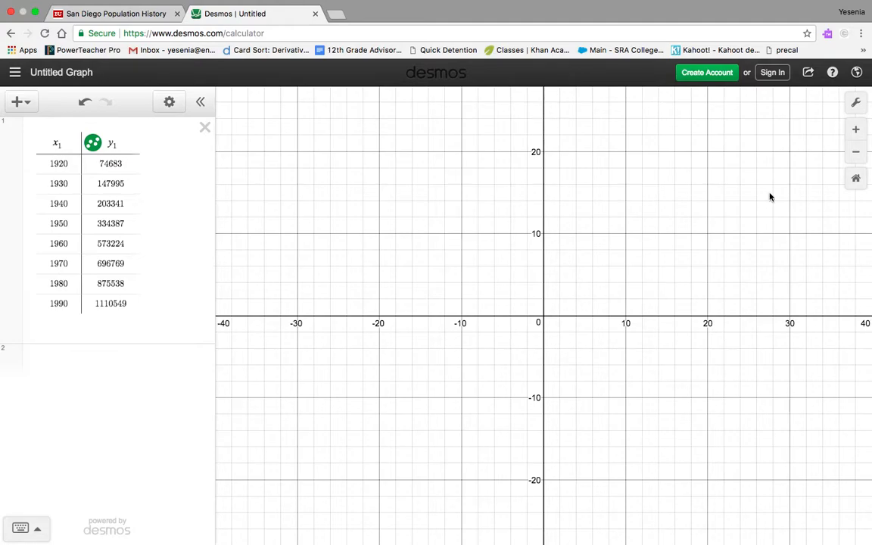
click(857, 104)
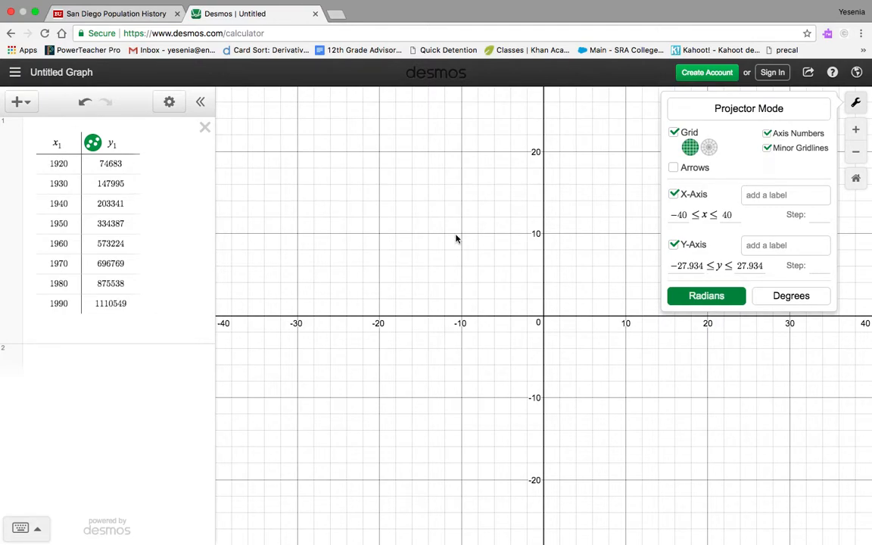
click(688, 214)
key(BackSpace)
key(BackSpace)
key(BackSpace)
text(1)
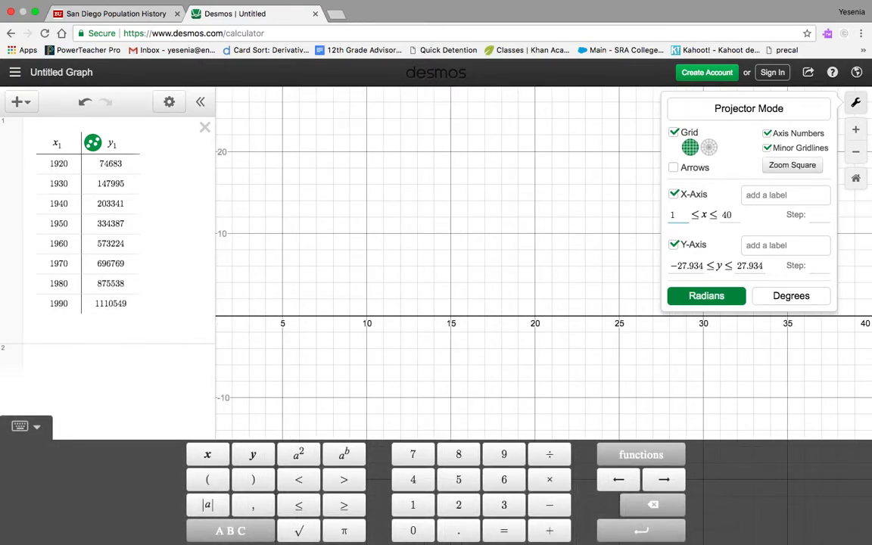
text(920)
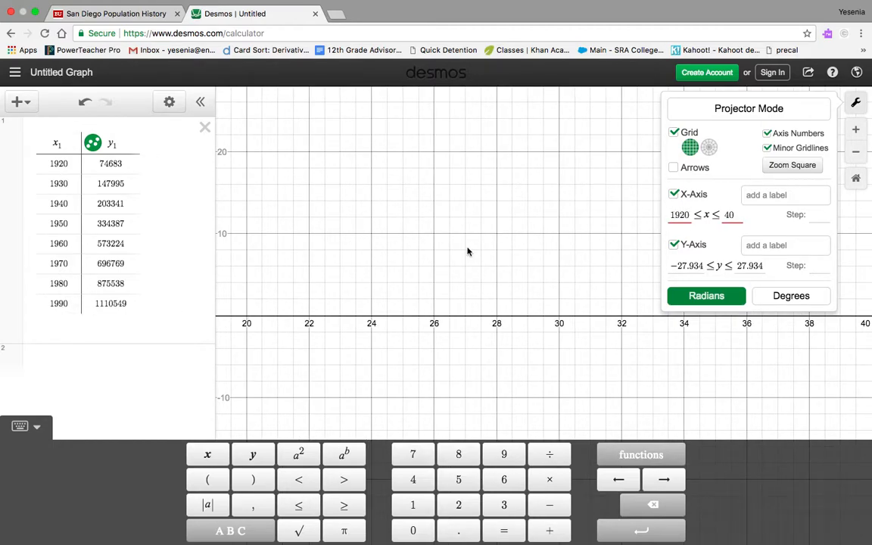
click(734, 216)
key(BackSpace)
key(BackSpace)
text(990)
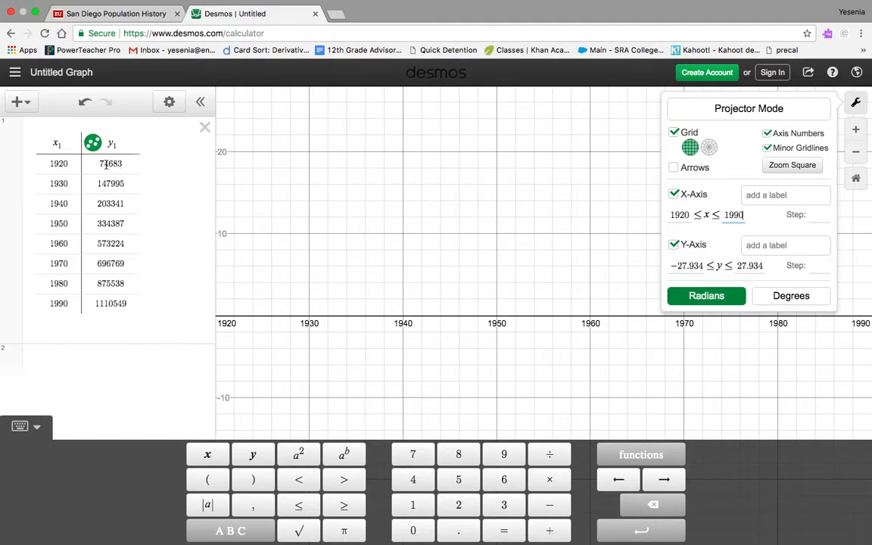
Set the lower limit of the graph's y-axis range to 74683
click(706, 268)
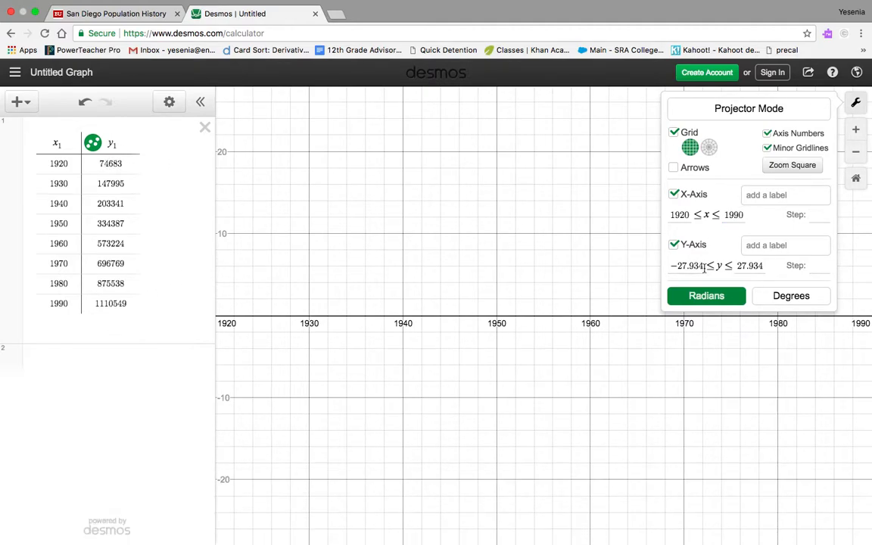
click(704, 266)
key(BackSpace)
key(BackSpace)
key(BackSpace)
key(BackSpace)
key(BackSpace)
key(BackSpace)
key(BackSpace)
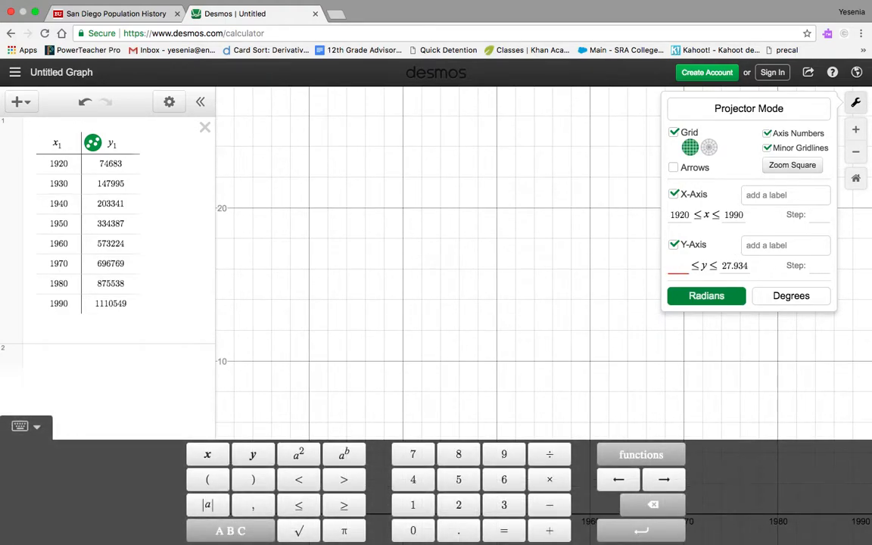
text(74683)
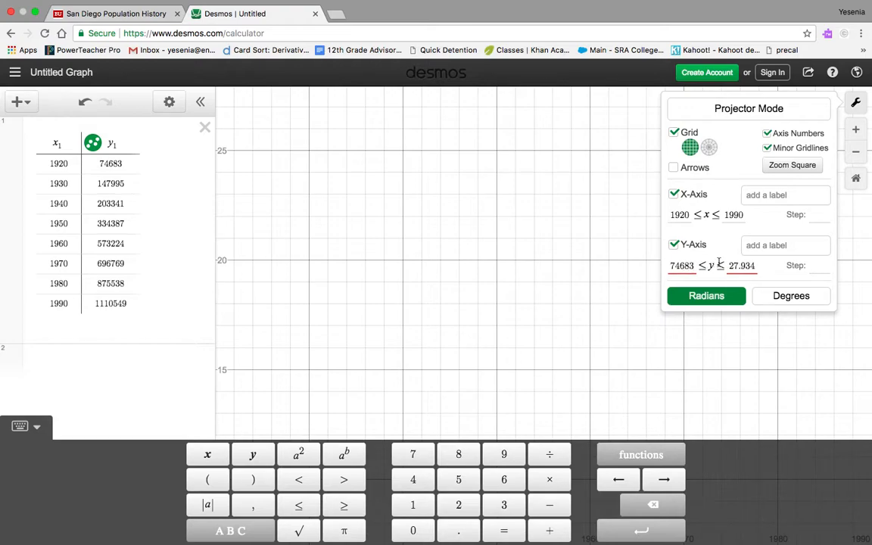
Set the upper limit of the y-axis range to 1110549 and close the graph settings
click(755, 267)
key(BackSpace)
key(BackSpace)
key(BackSpace)
key(BackSpace)
key(BackSpace)
key(BackSpace)
text(111054)
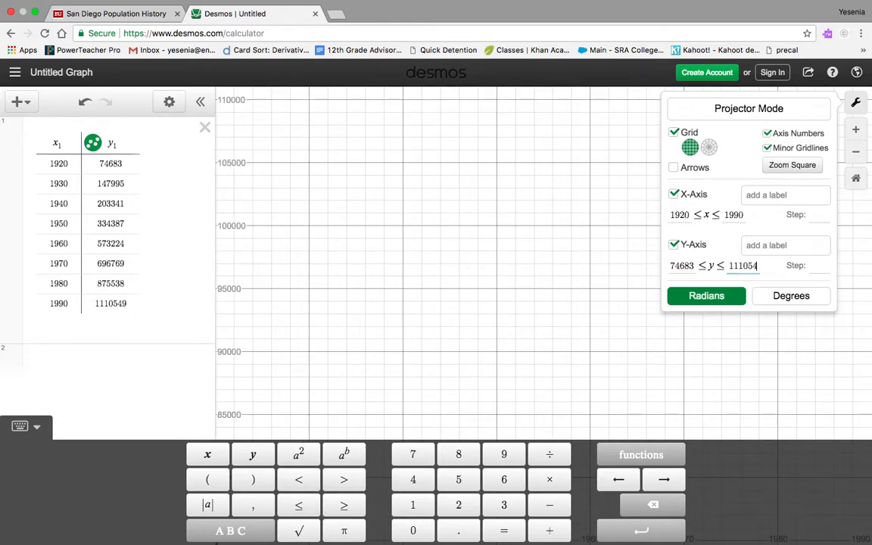
text(9)
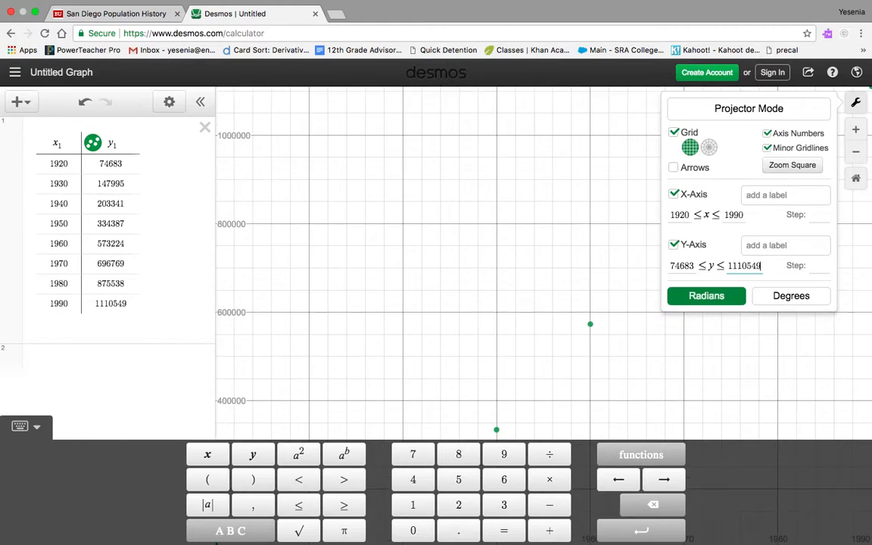
click(766, 379)
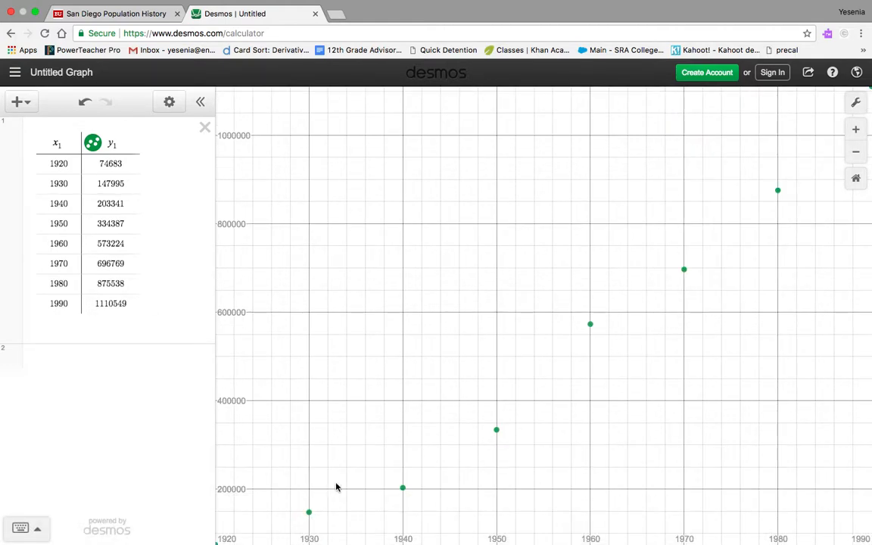
Add a linear regression y₁ ~ mx₁ + b for the table data in the empty expression below the table
click(859, 154)
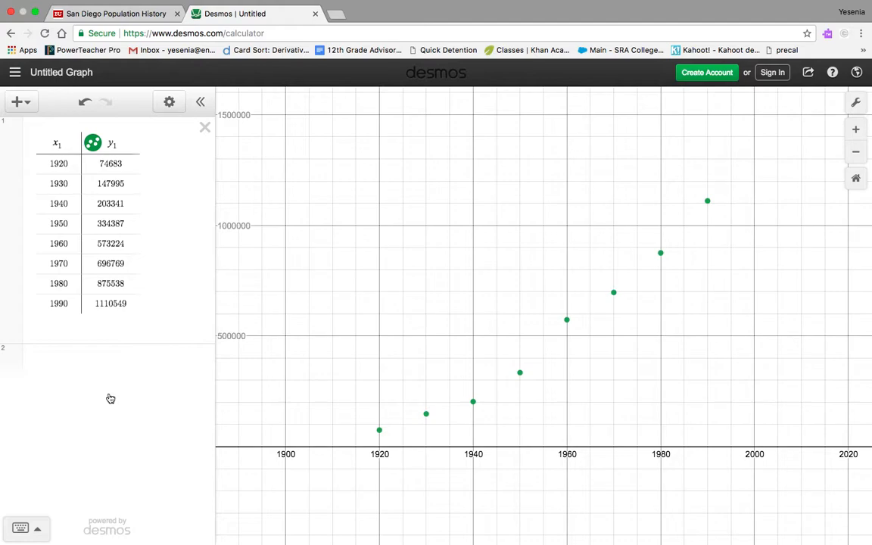
click(83, 358)
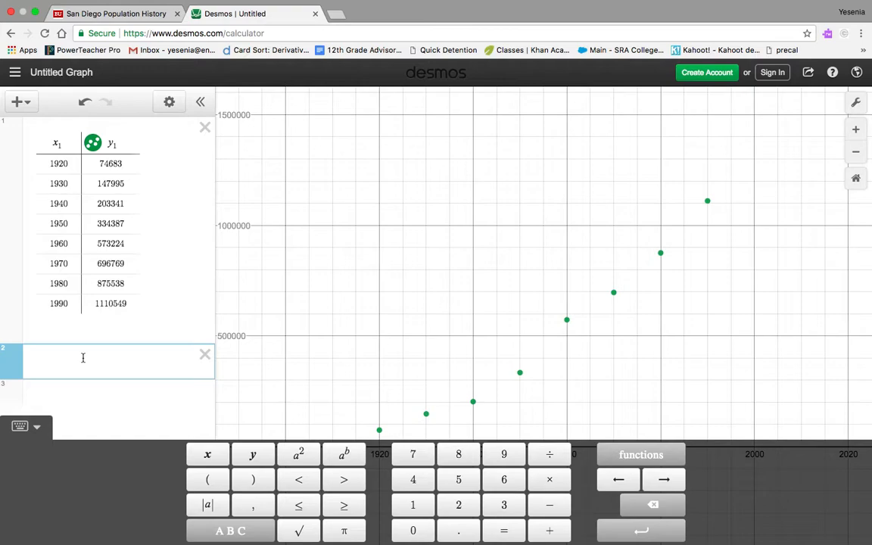
text(y)
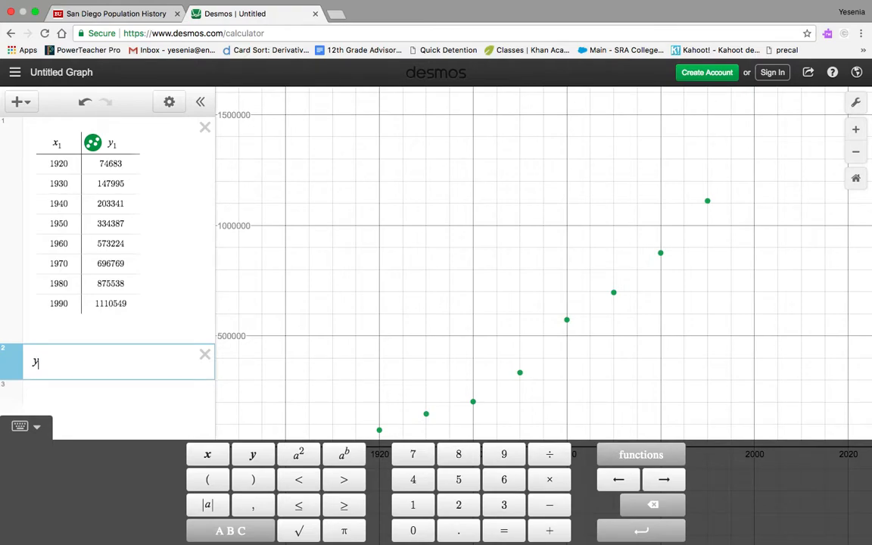
text(1 )
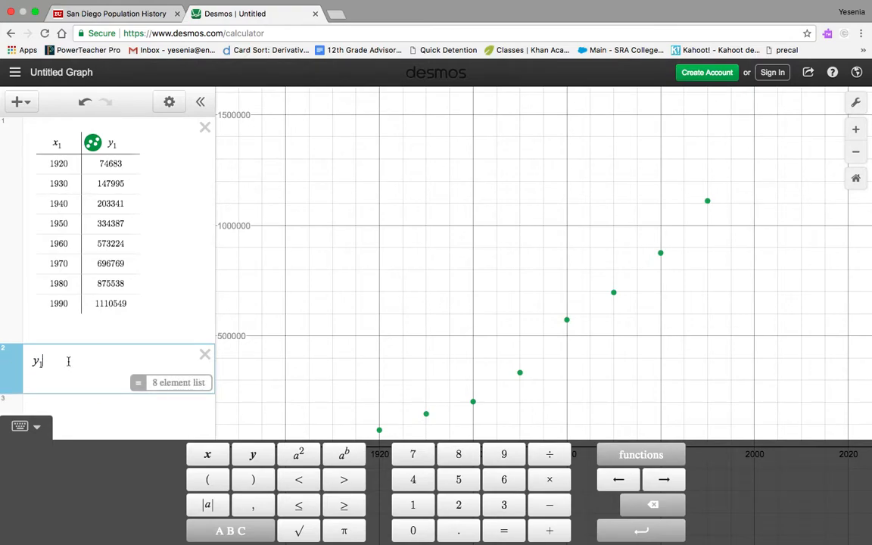
text(~ )
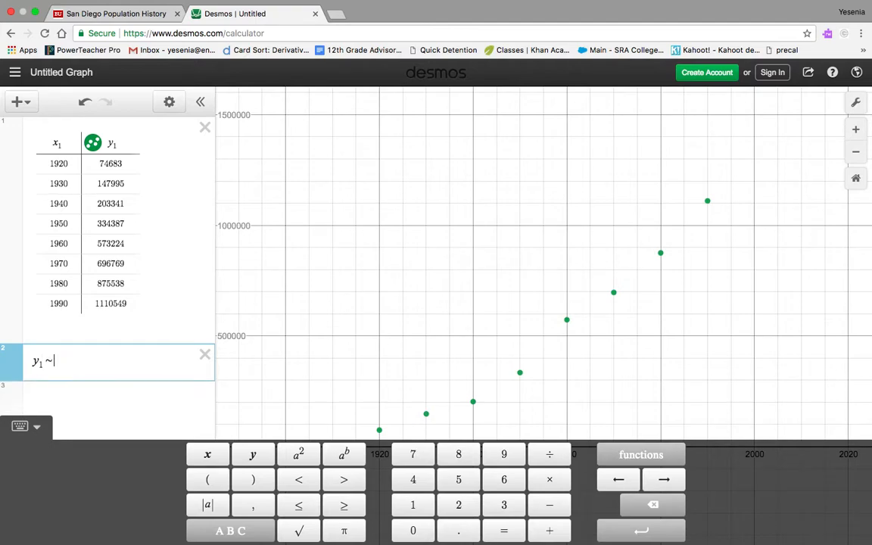
text(mx)
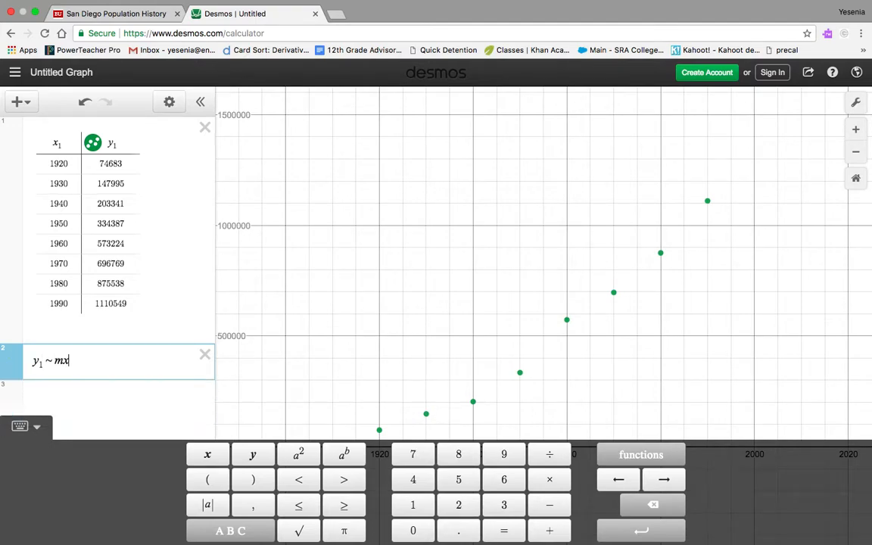
text(1 )
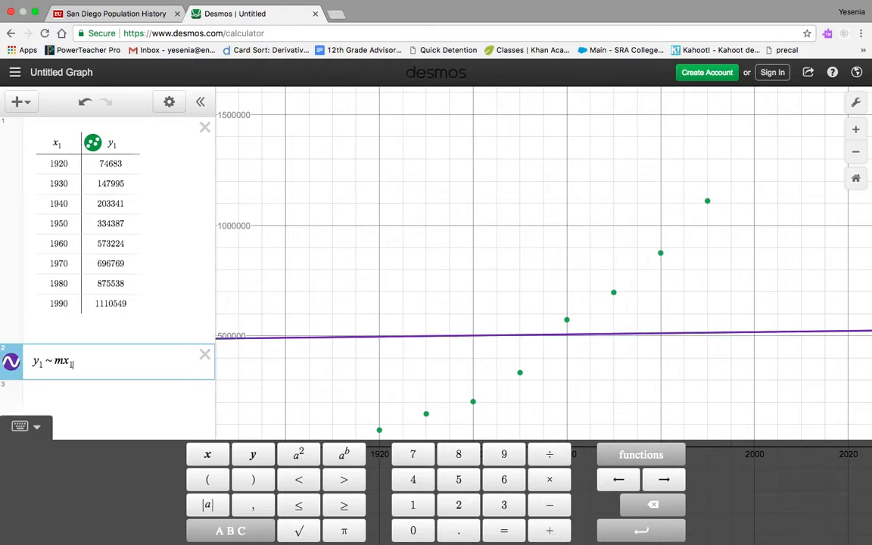
text(+ b)
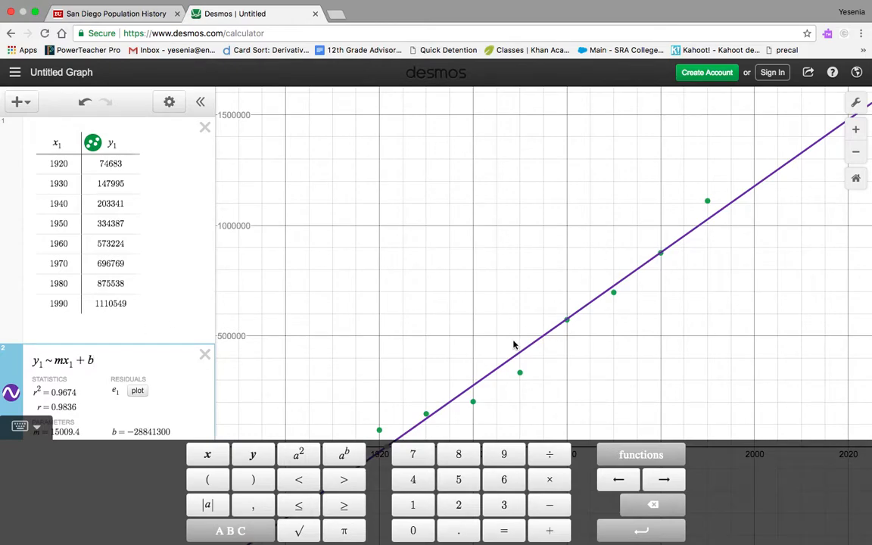
click(384, 212)
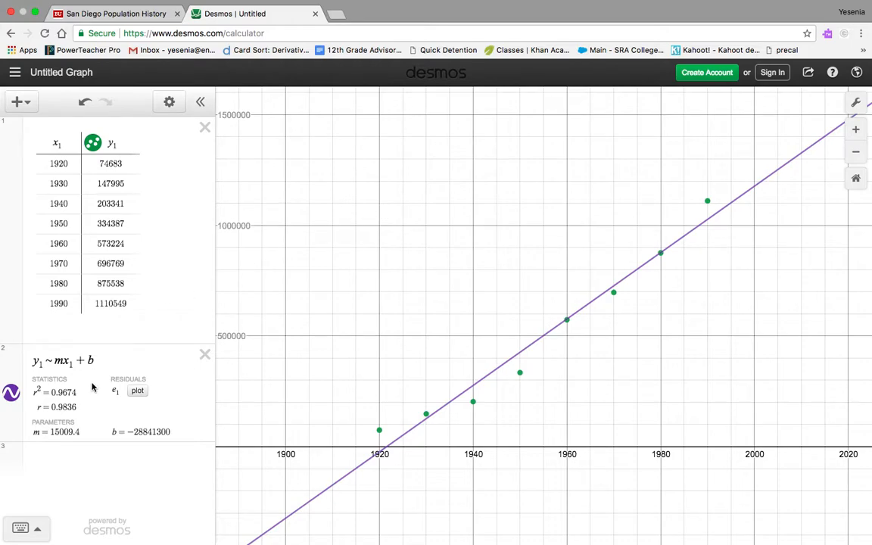
Examine the linear regression's r² statistic and its m and b parameters
drag(75, 391, 33, 392)
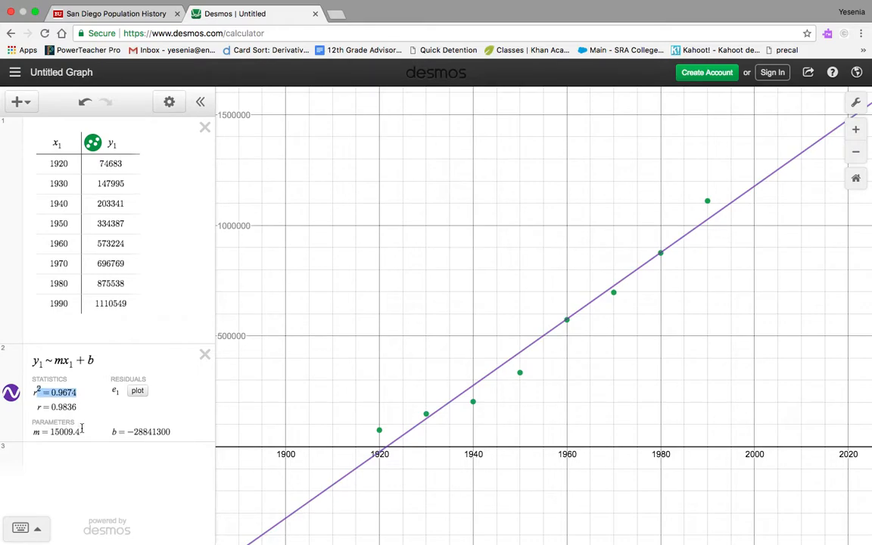
drag(81, 432, 33, 433)
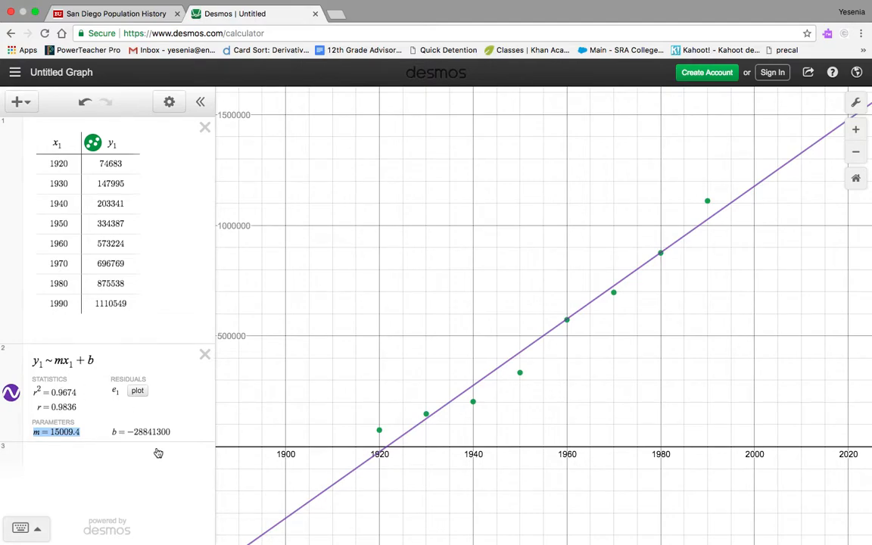
drag(171, 432, 111, 432)
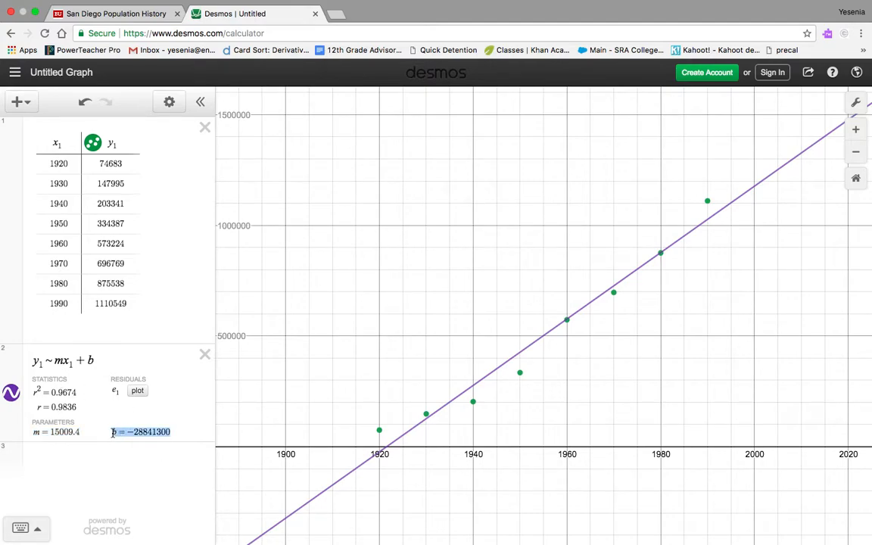
Add a quadratic regression y₁ ~ ax₁² + bx₁ + c as a new expression below the linear one
click(135, 470)
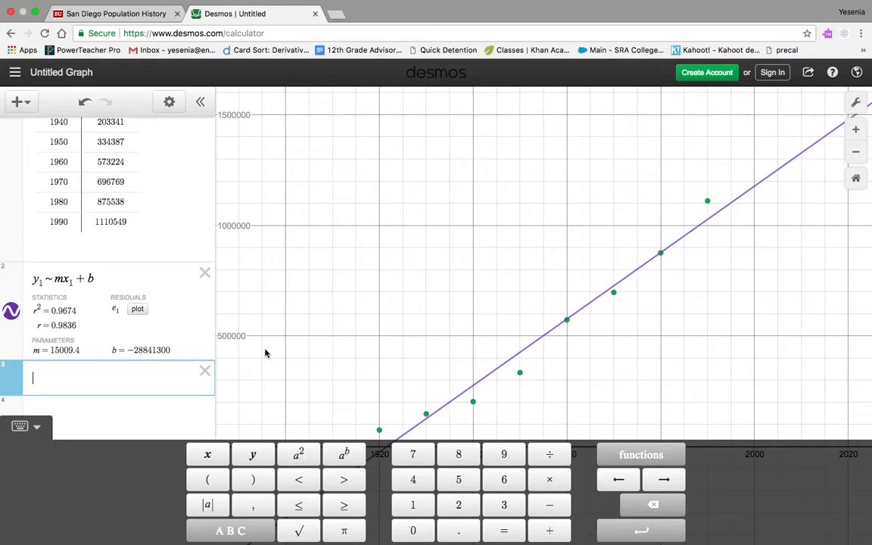
text(y_1 )
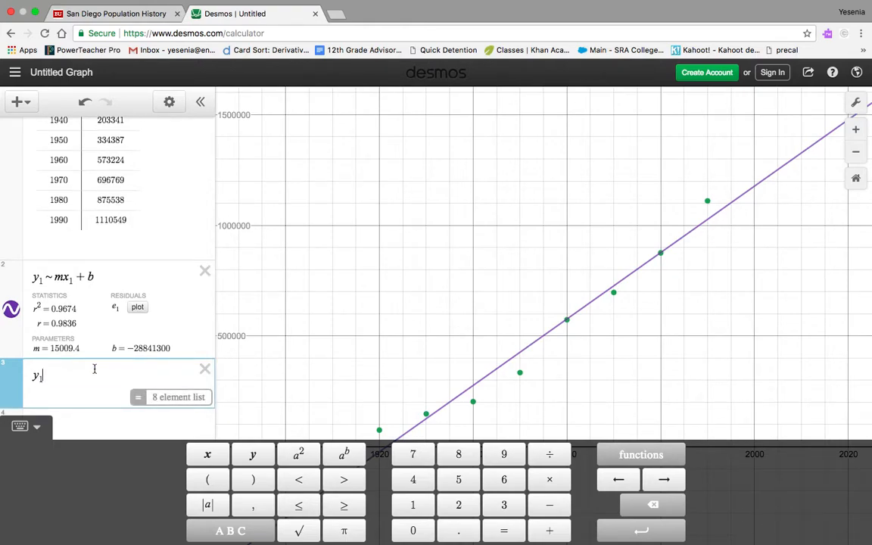
text(~ )
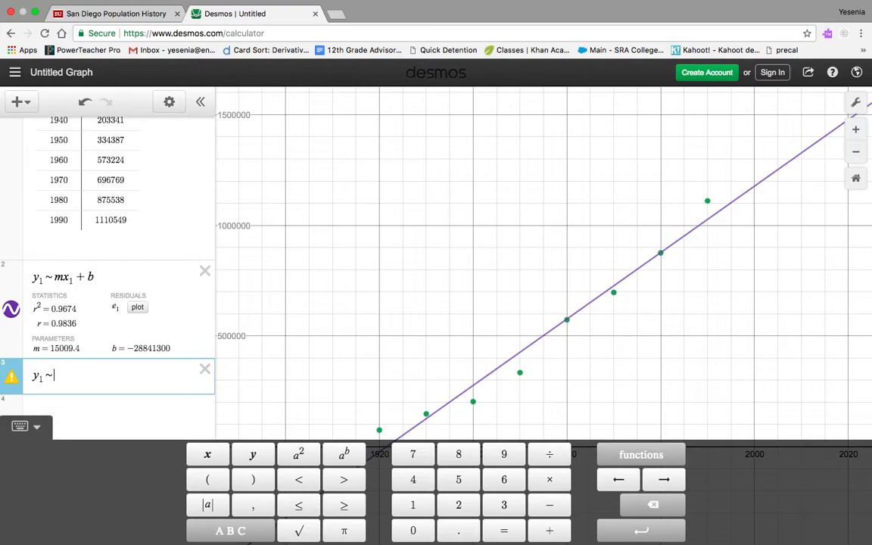
text(ax1)
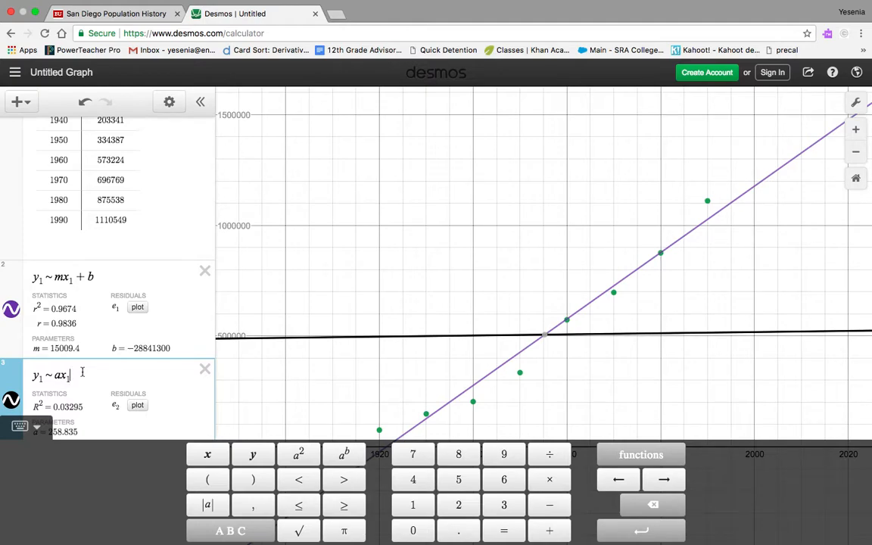
text(^2)
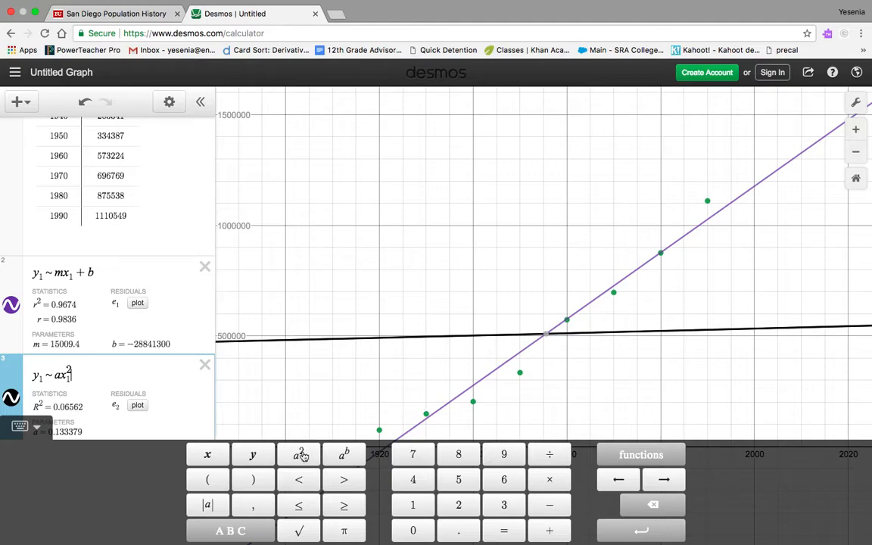
click(99, 374)
text(+bx)
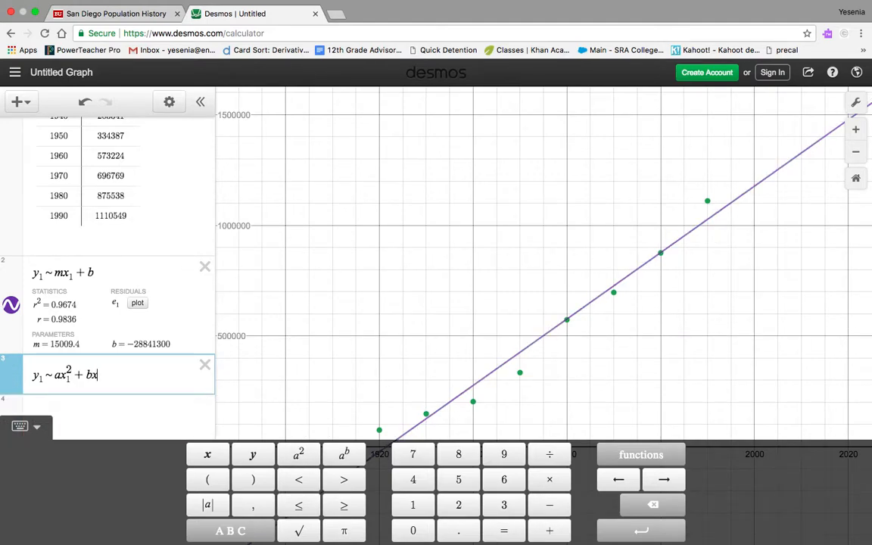
text(1+)
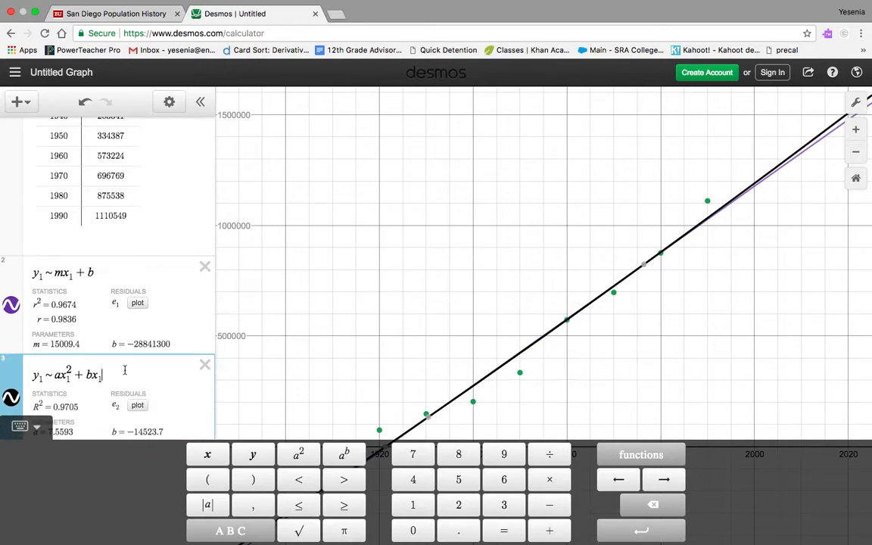
text(c)
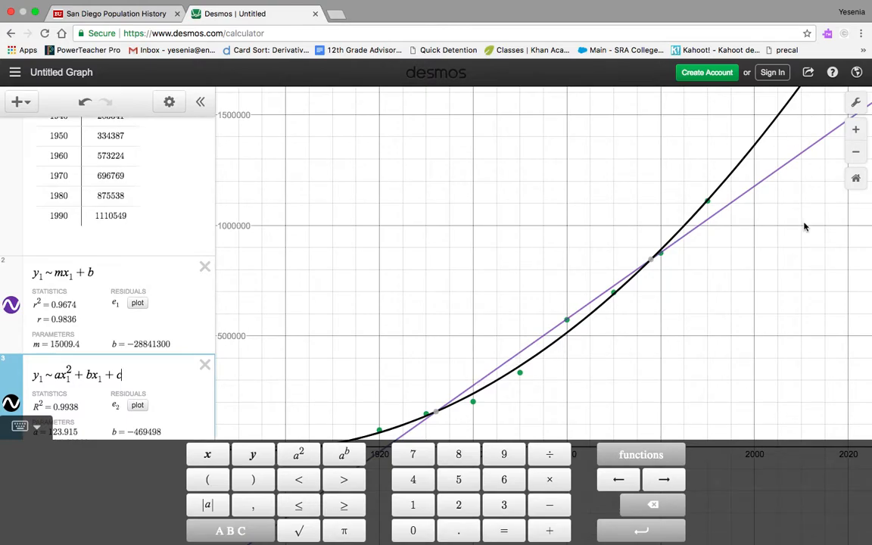
Add an exponential regression y₁ ~ ab^x₁ as a new expression below the quadratic one
click(856, 151)
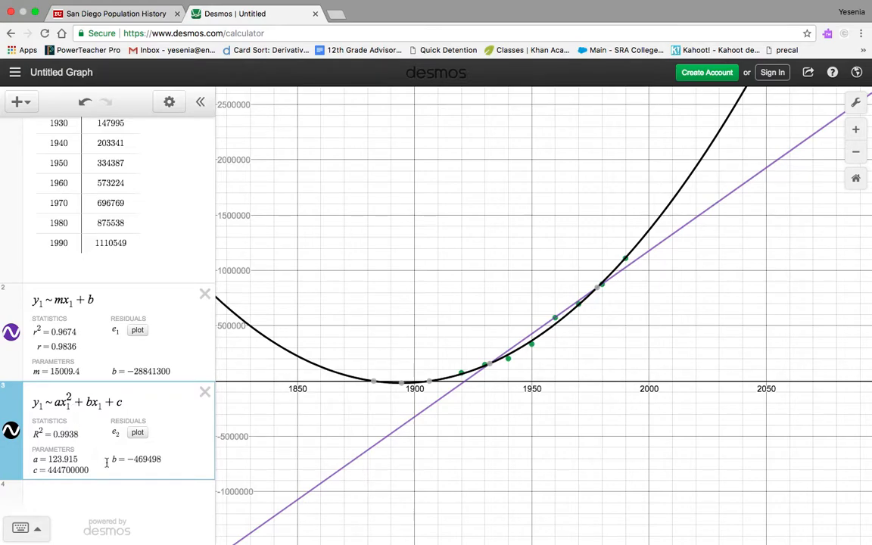
click(116, 494)
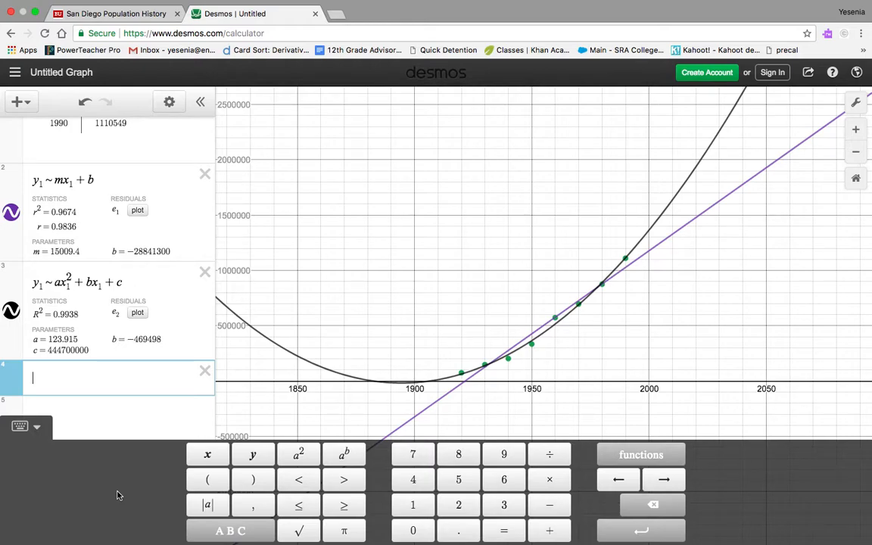
text(y)
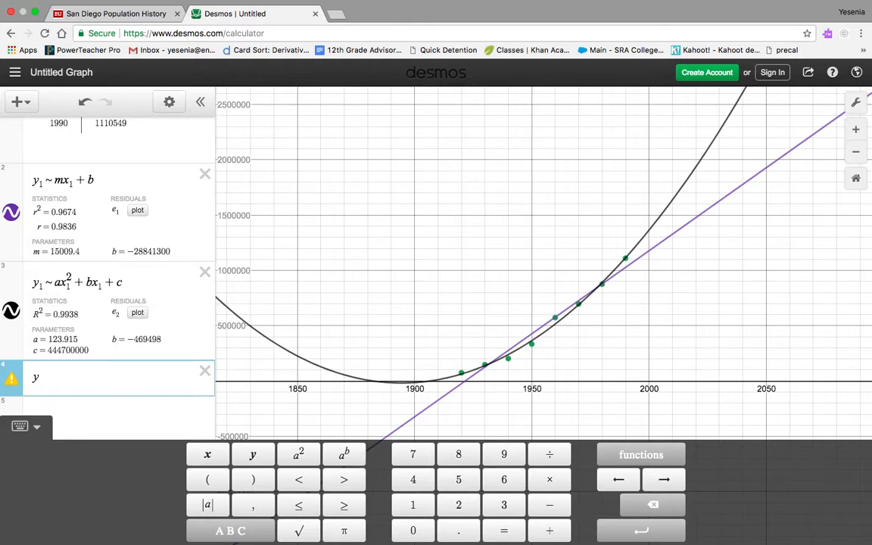
text(1)
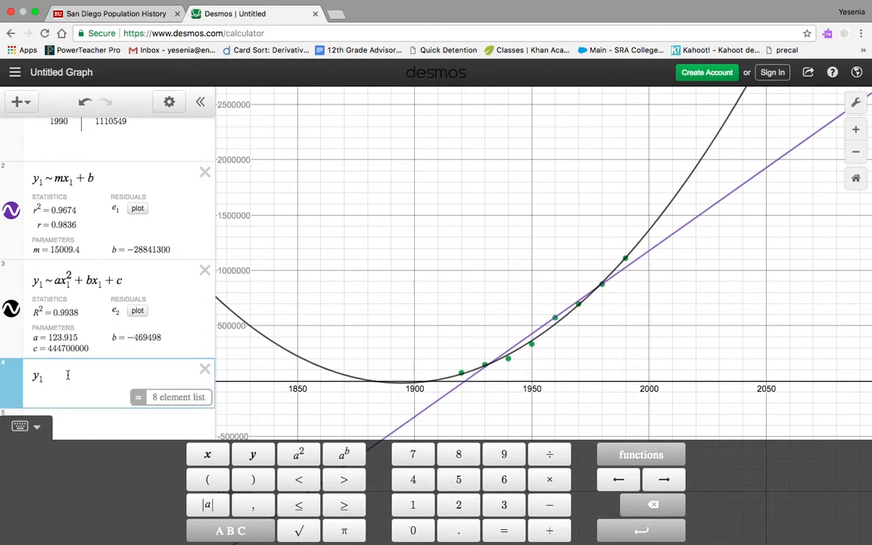
text(~ab)
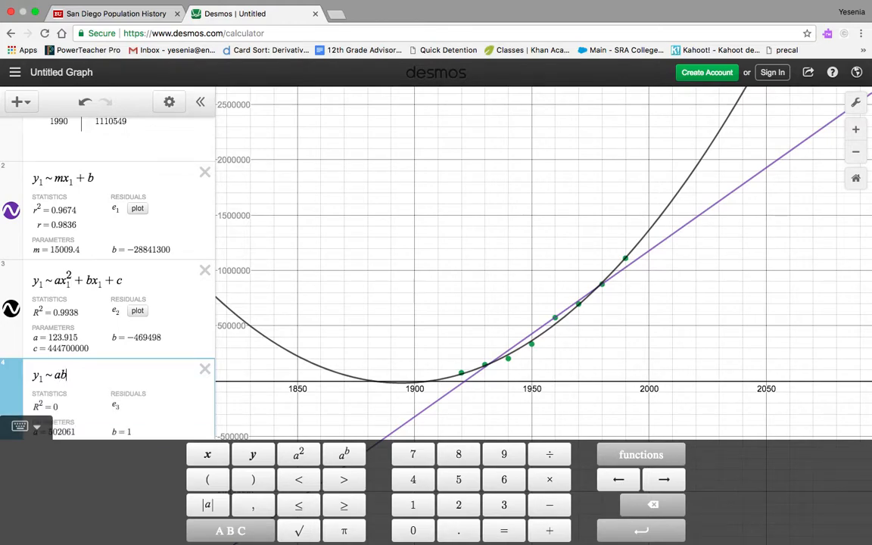
text(^x)
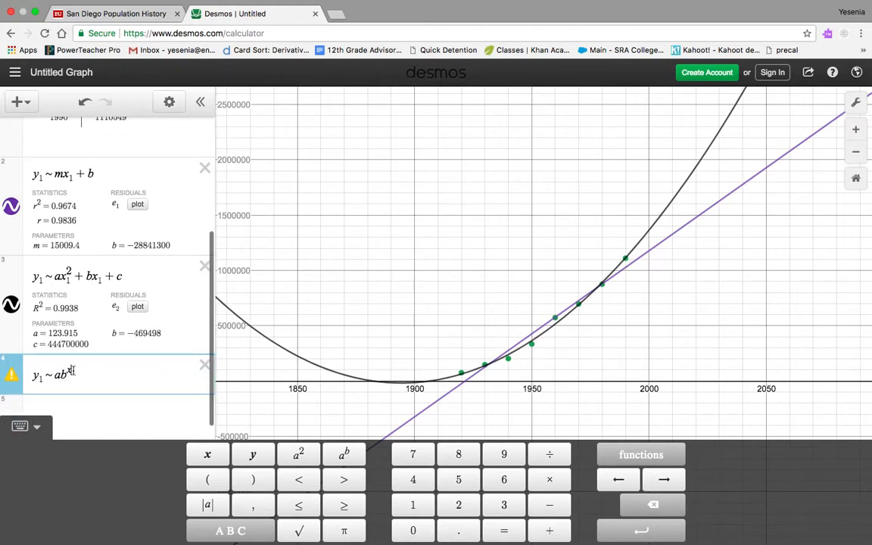
text(_1)
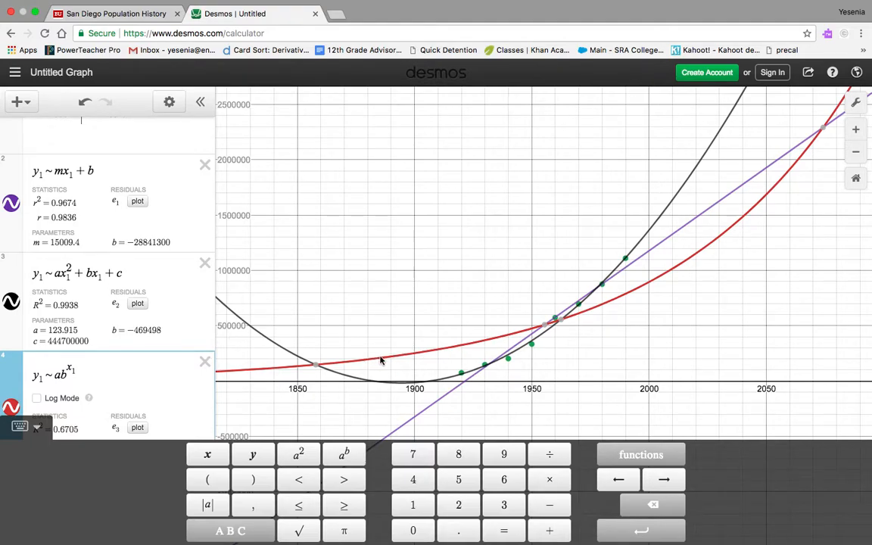
Hide the exponential regression curve on the graph
click(857, 153)
click(859, 154)
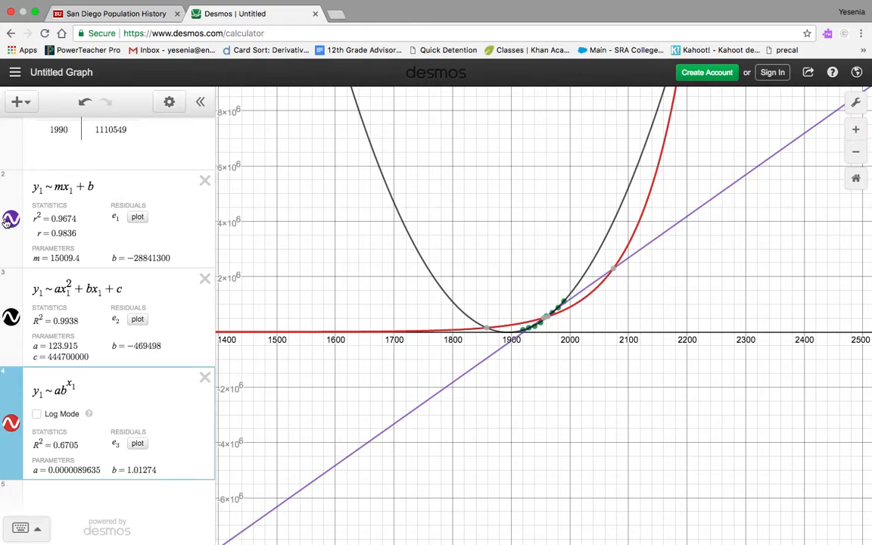
click(11, 421)
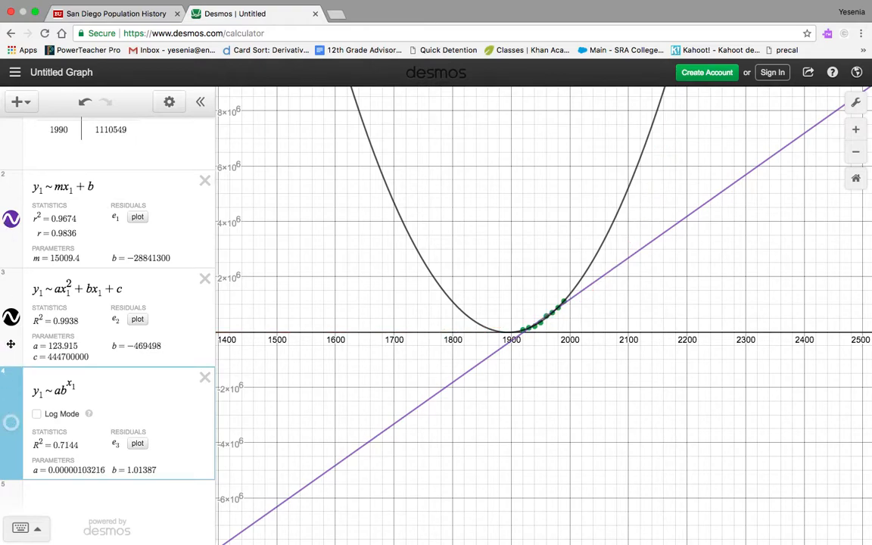
Hide the quadratic and linear curves, and view the quadratic and exponential fits one at a time against the population points
click(11, 318)
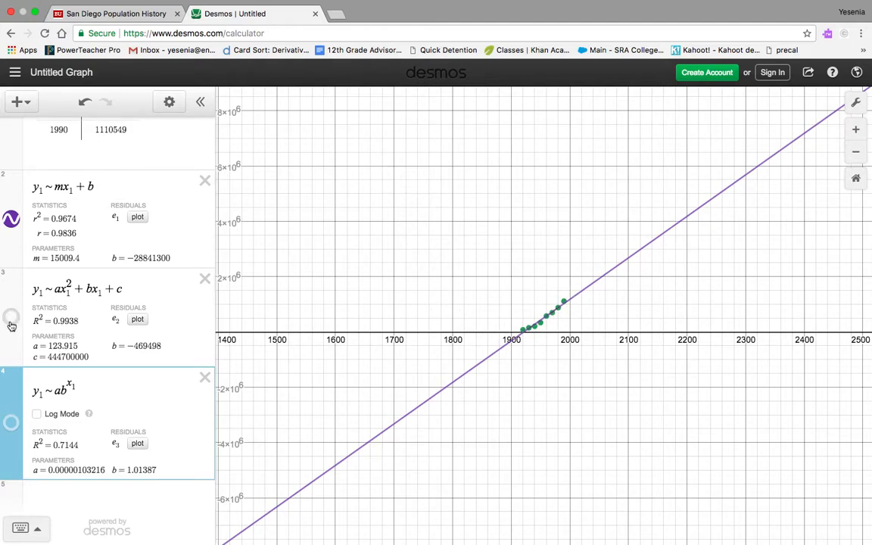
click(10, 219)
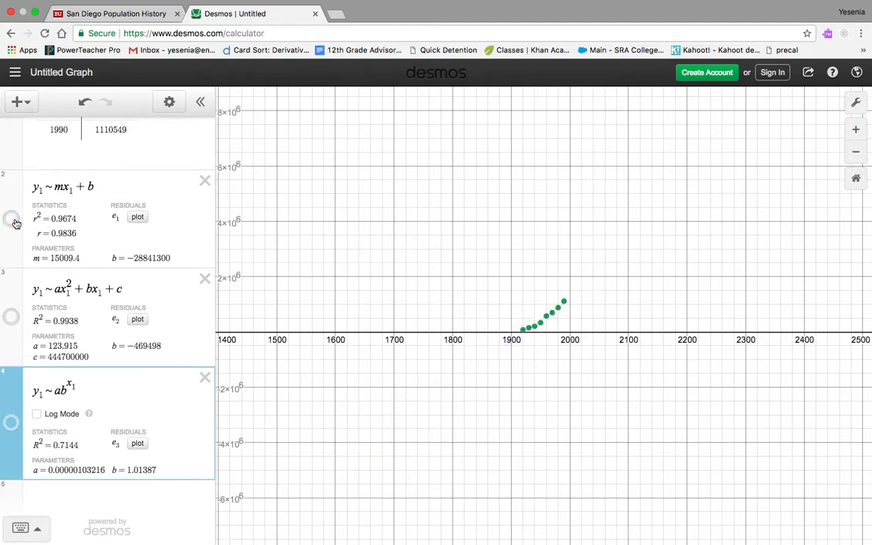
click(11, 317)
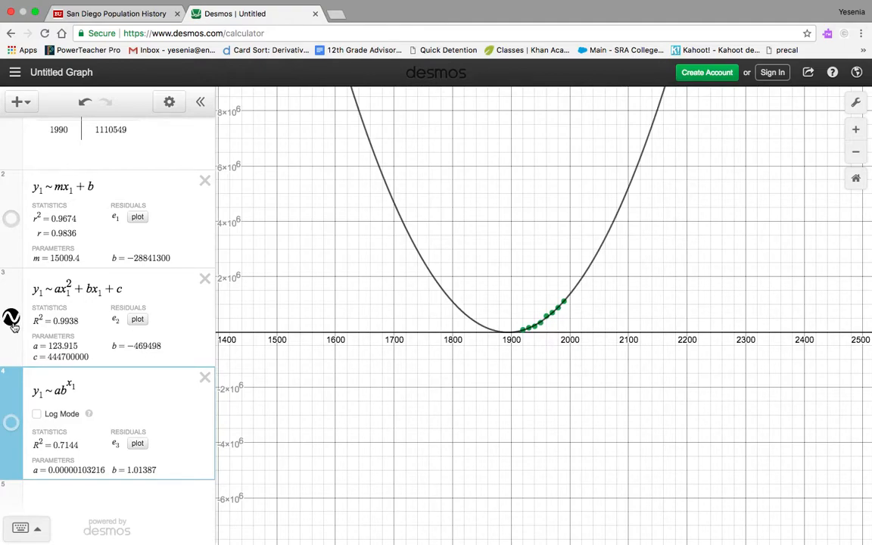
click(11, 318)
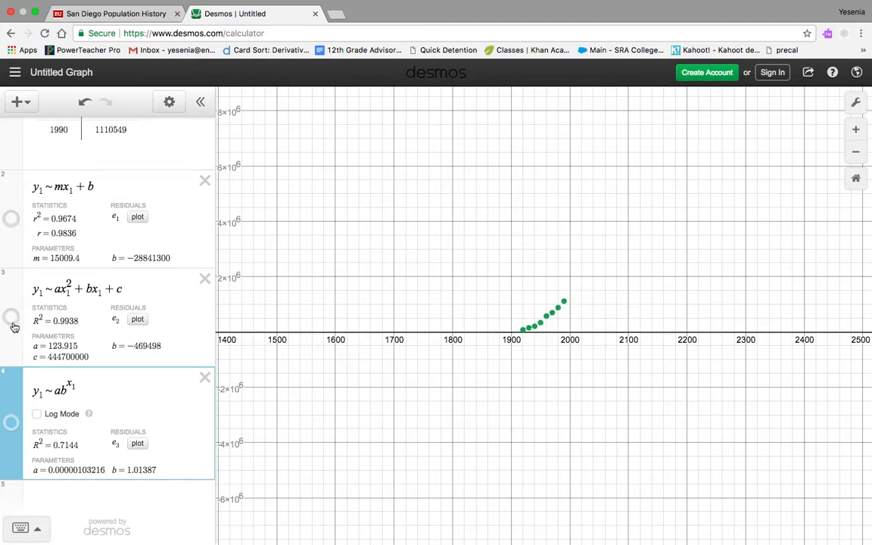
click(12, 423)
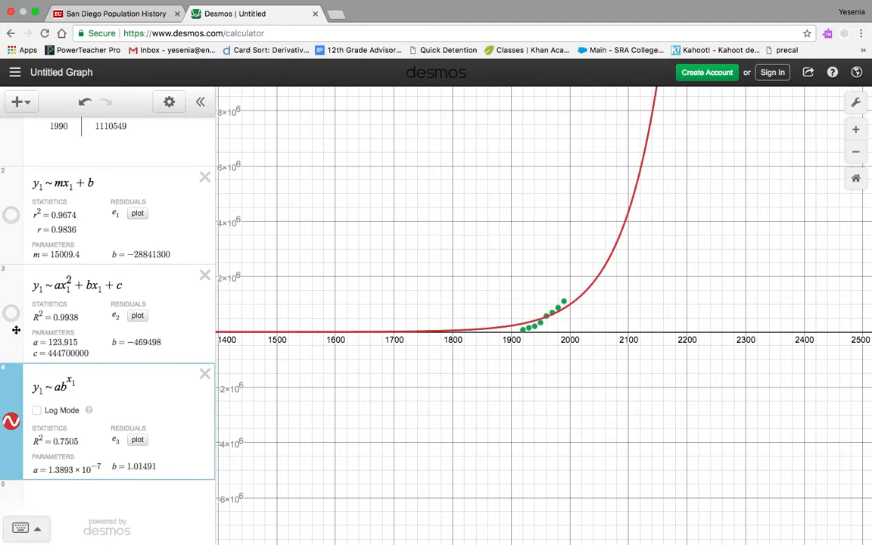
Compare the linear, quadratic and exponential curves individually with the data points, leaving only the quadratic curve shown
click(12, 217)
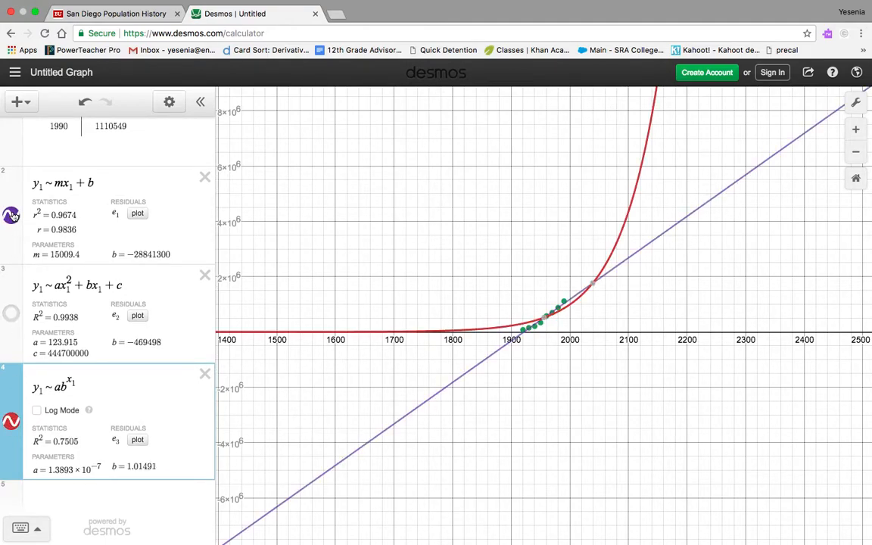
click(12, 422)
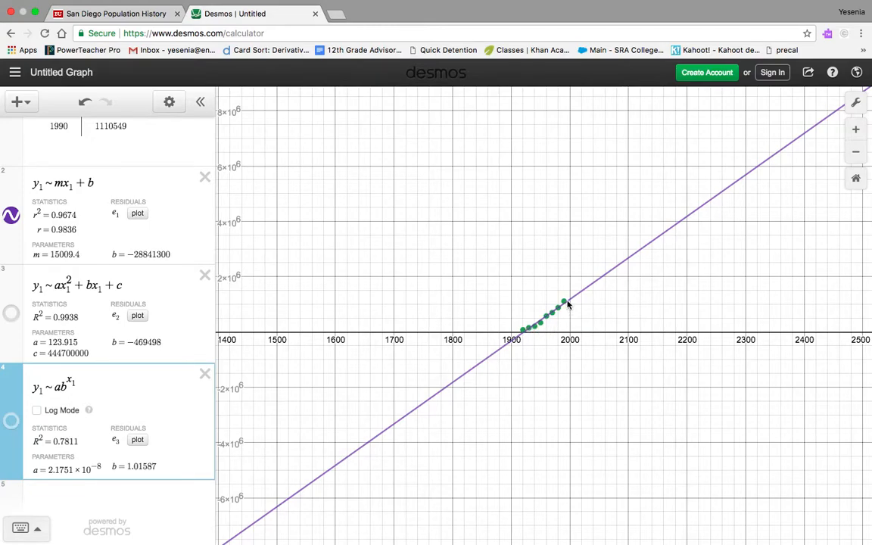
click(11, 217)
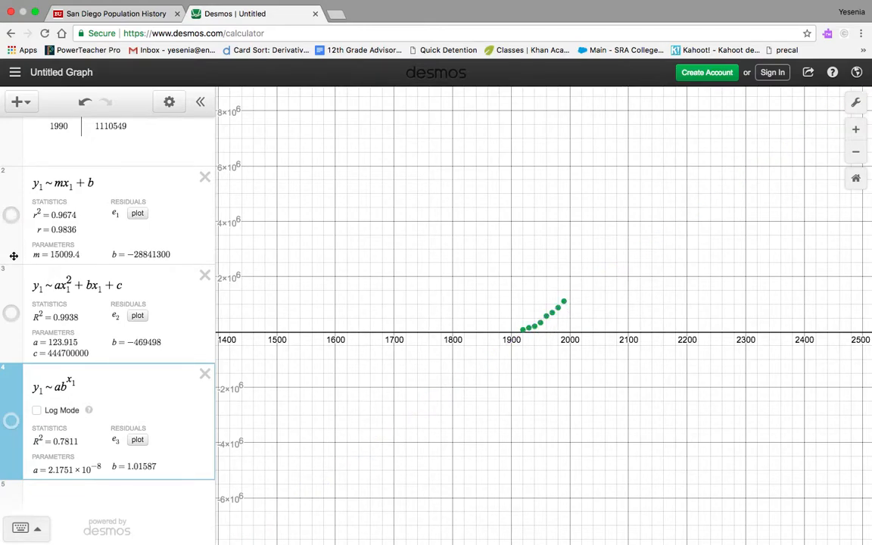
click(11, 314)
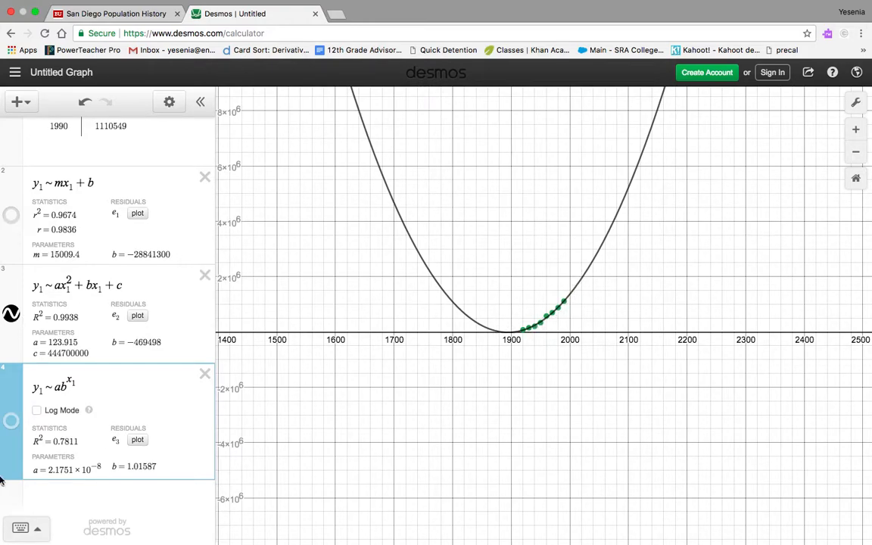
click(10, 313)
click(12, 421)
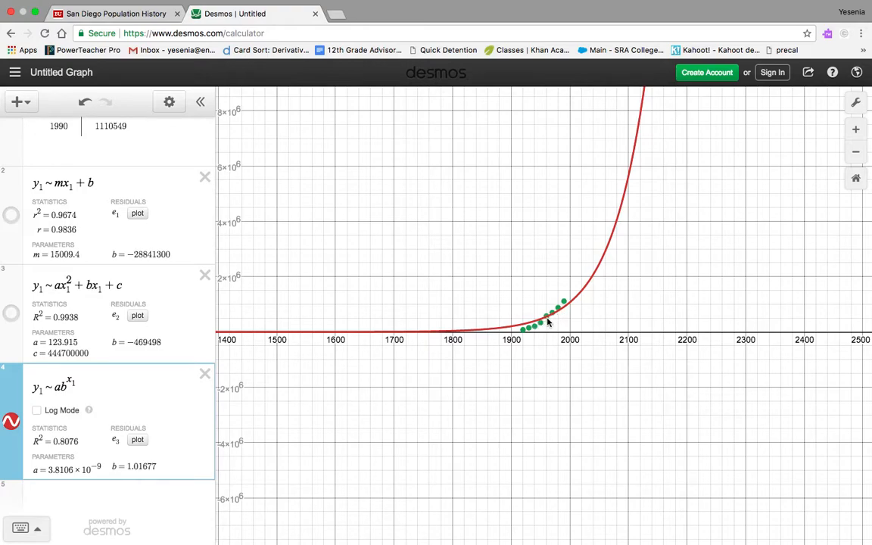
click(12, 426)
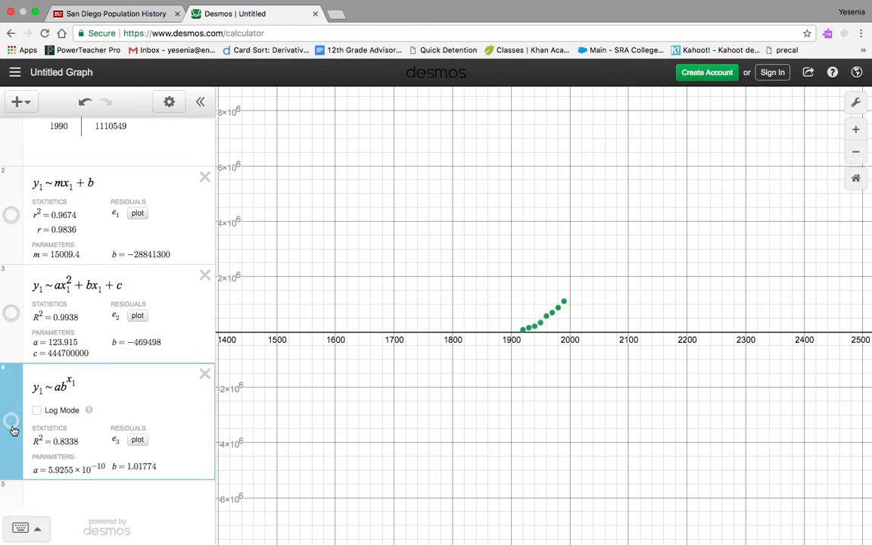
click(11, 315)
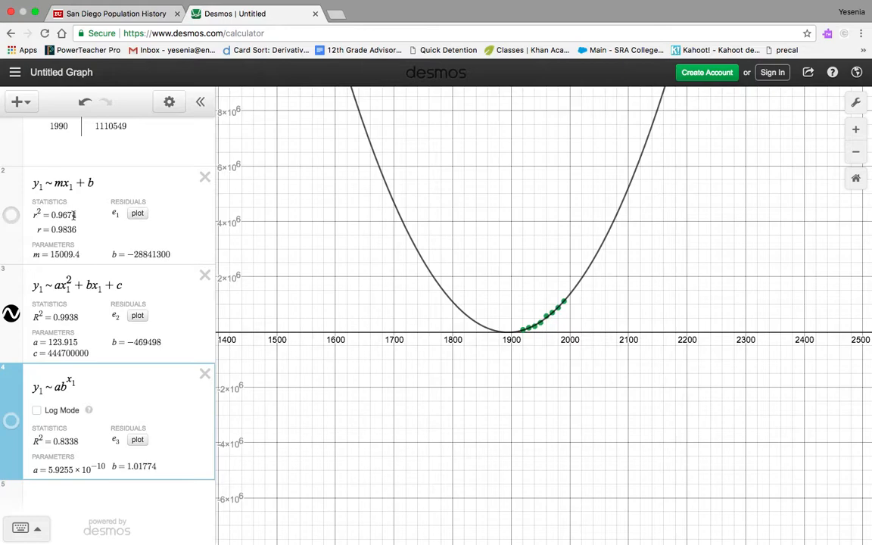
Examine and compare the R² statistics of the linear, quadratic and exponential regressions
drag(76, 215, 32, 215)
drag(79, 316, 35, 317)
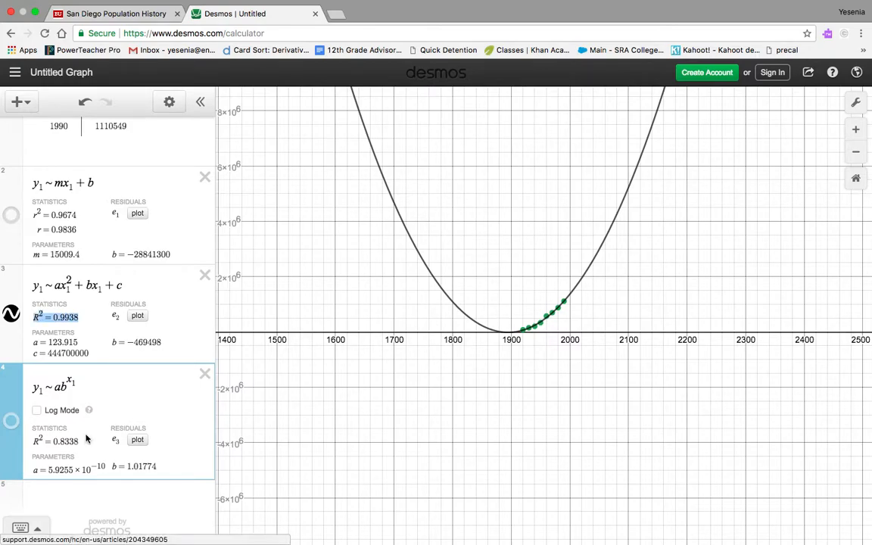
drag(73, 442, 34, 442)
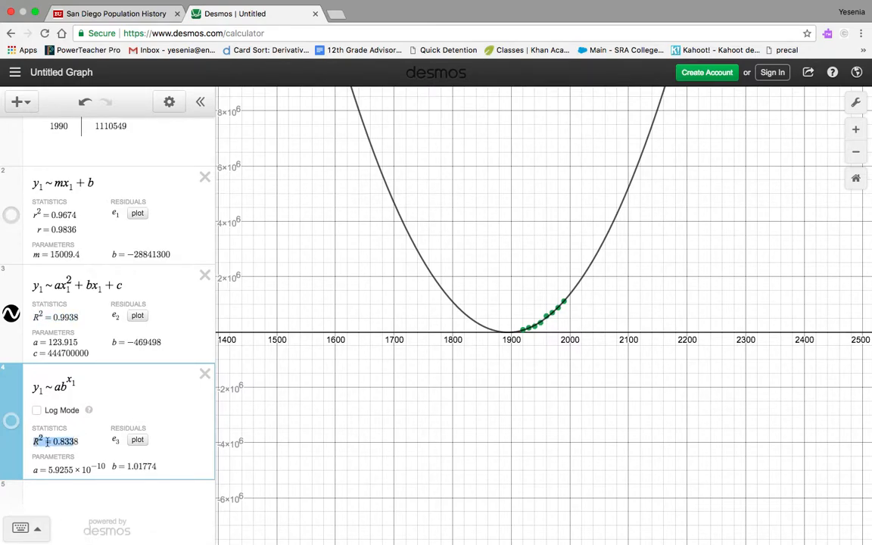
click(79, 441)
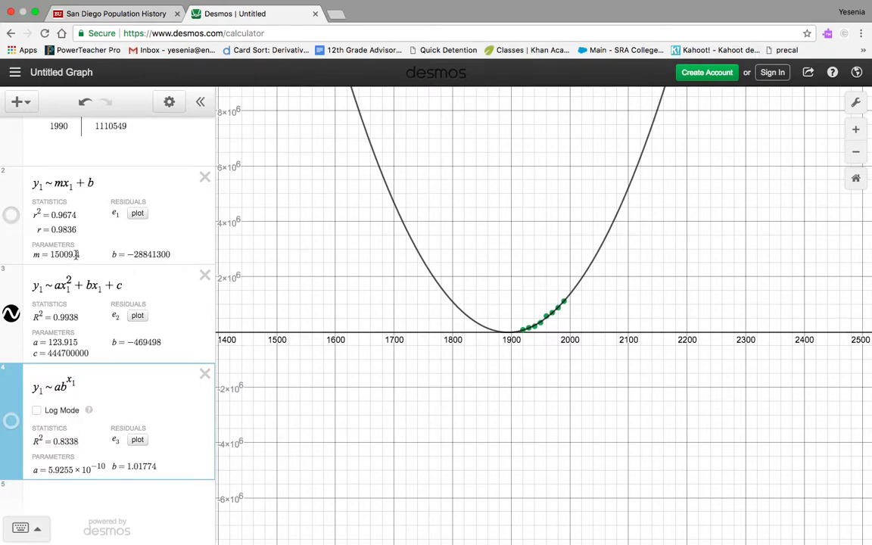
drag(77, 215, 52, 218)
click(78, 316)
drag(79, 316, 31, 318)
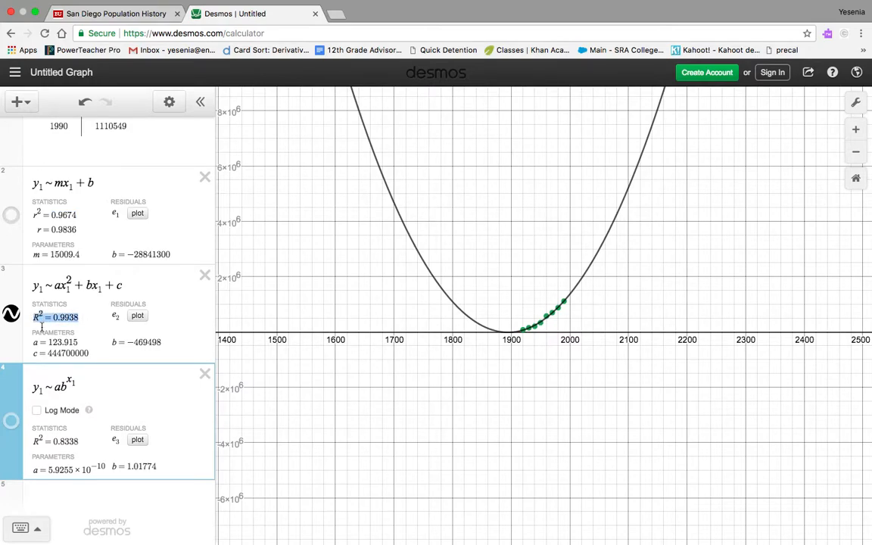
drag(79, 442, 36, 443)
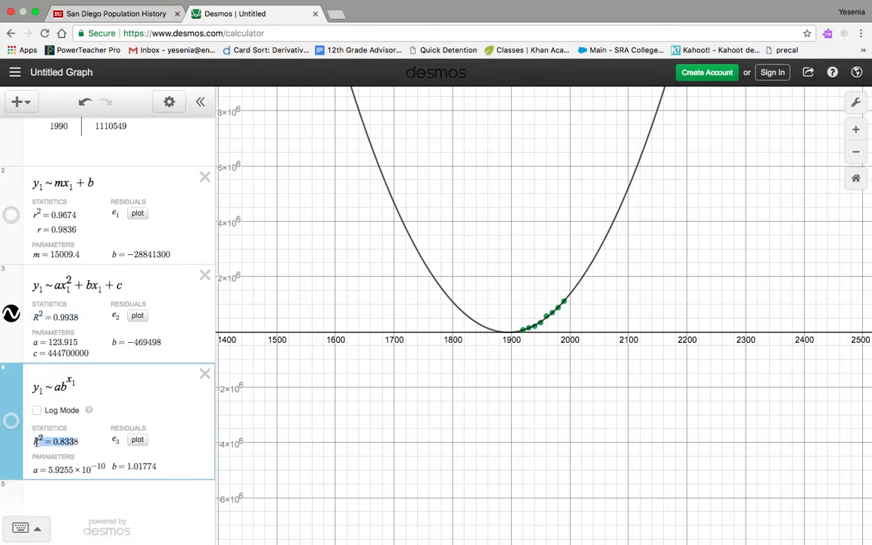
drag(79, 317, 34, 321)
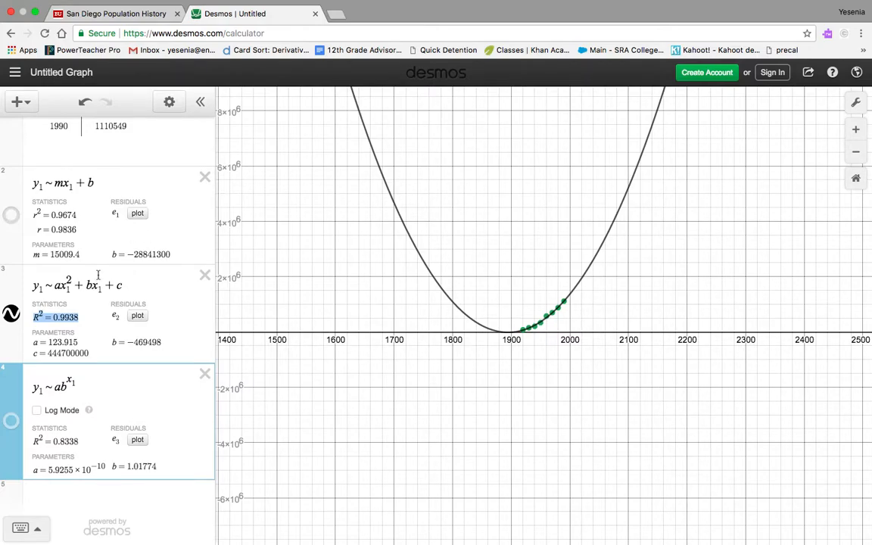
Show the exponential and linear regression curves on the graph together with the quadratic one
click(12, 421)
click(12, 216)
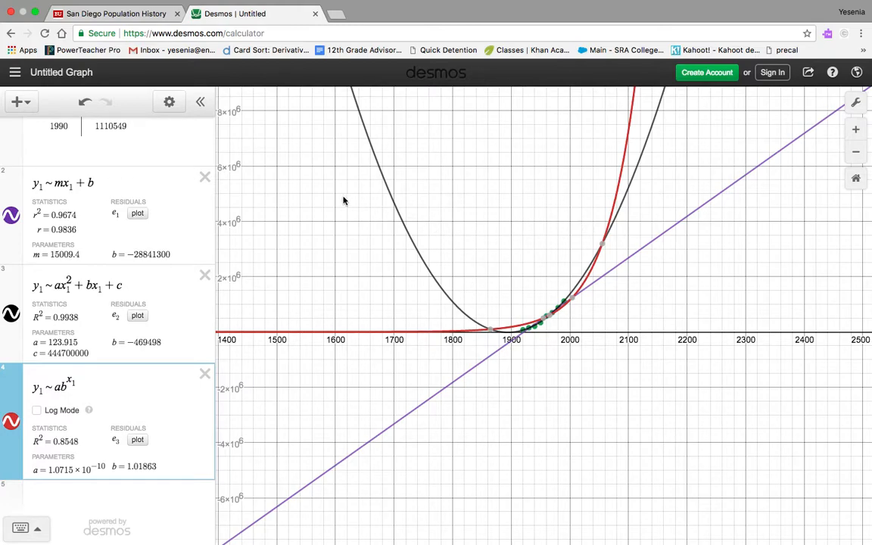
click(282, 156)
drag(282, 157, 282, 228)
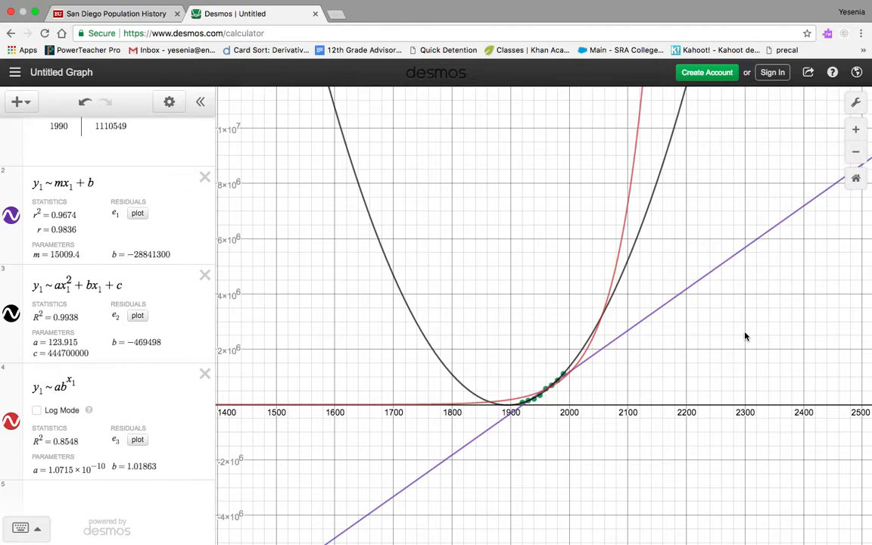
Take the browser window out of full-screen mode
click(36, 26)
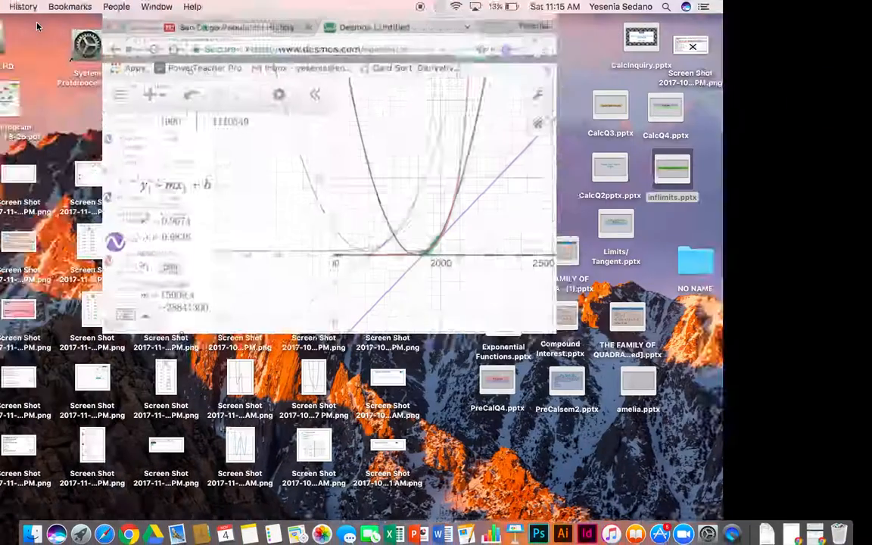